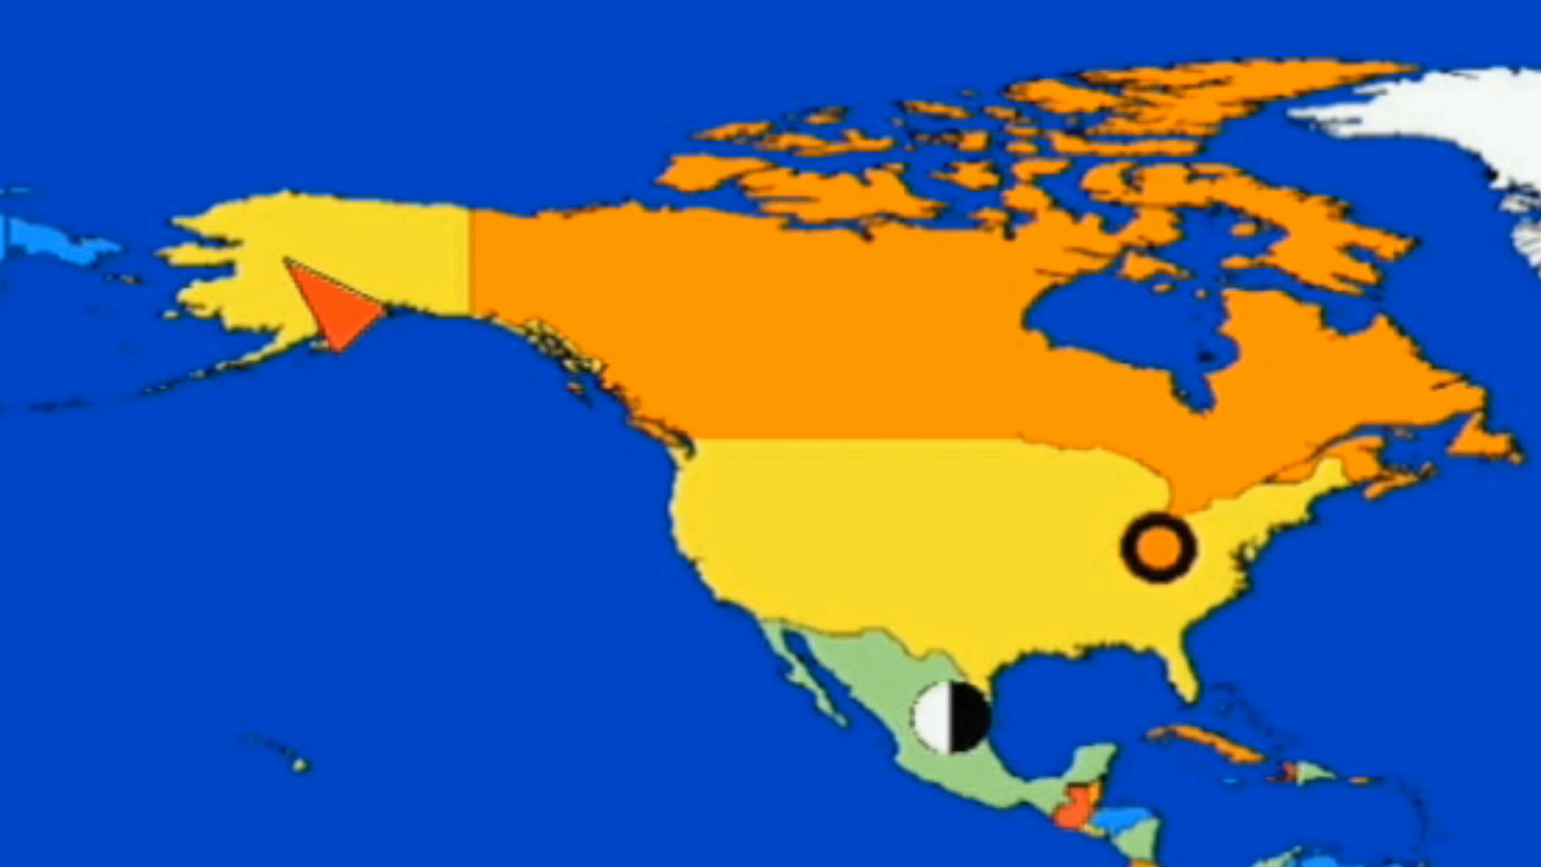
Step: Make Alaska (65N 157W, grid BP15) the DX location from the map popup
click(289, 262)
click(322, 307)
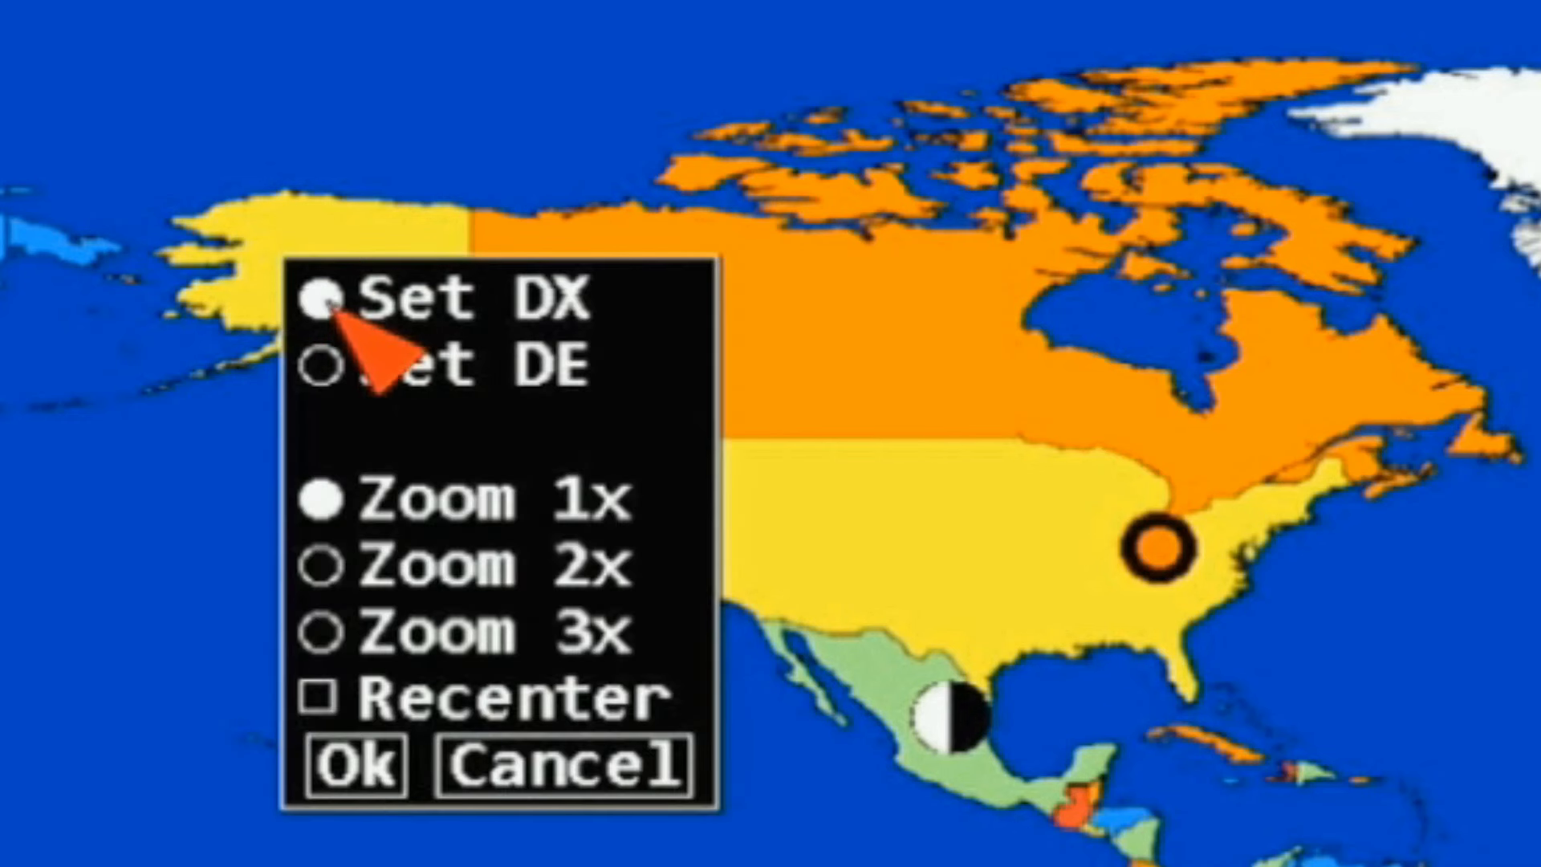
click(359, 767)
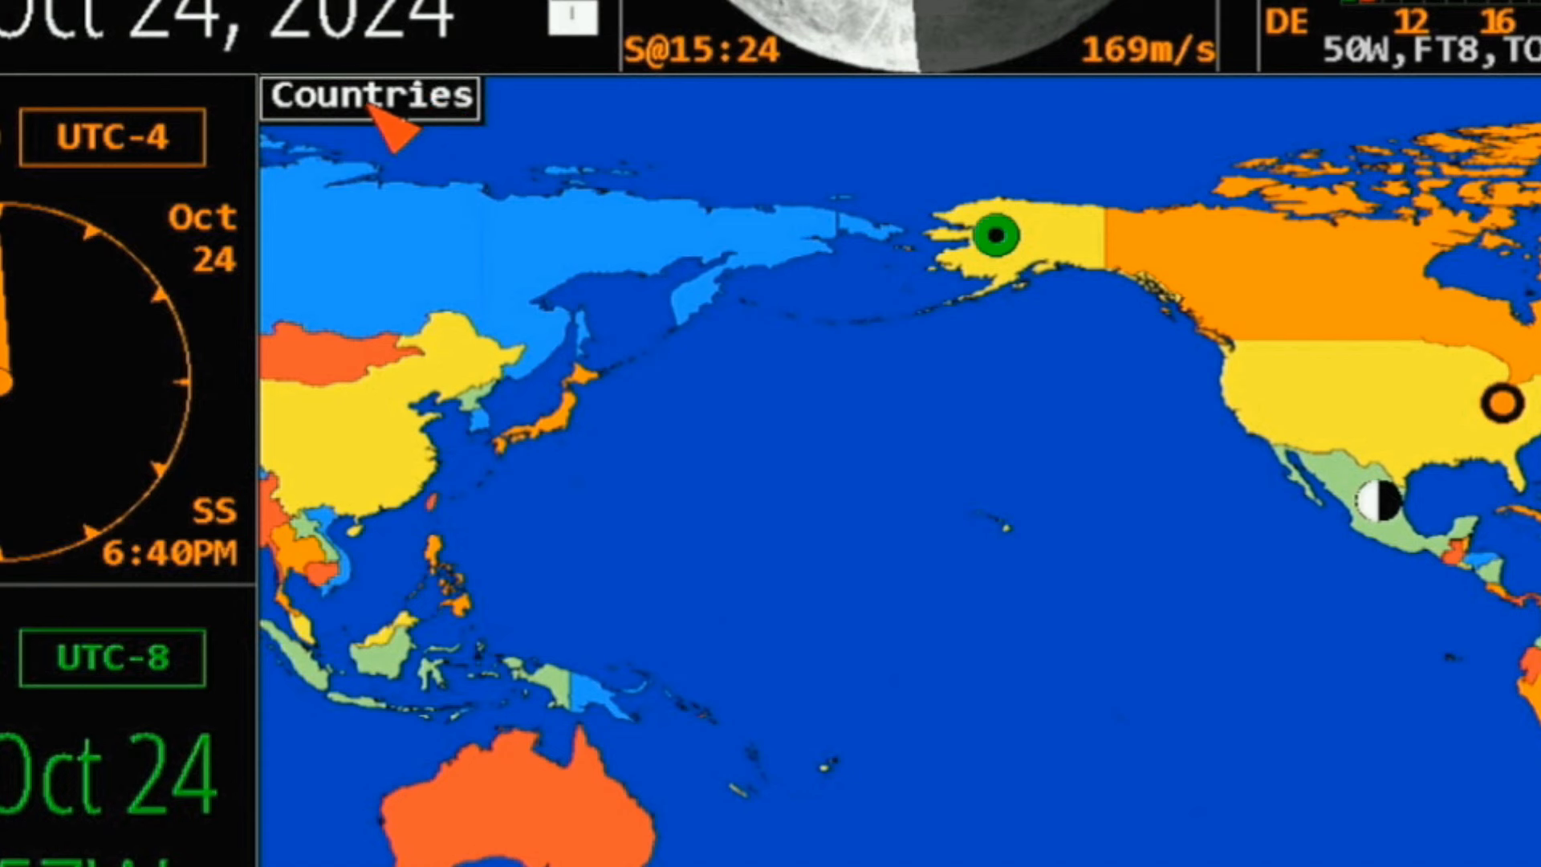
Step: Choose Terrain under the map Style options in place of Countries and apply it
click(371, 107)
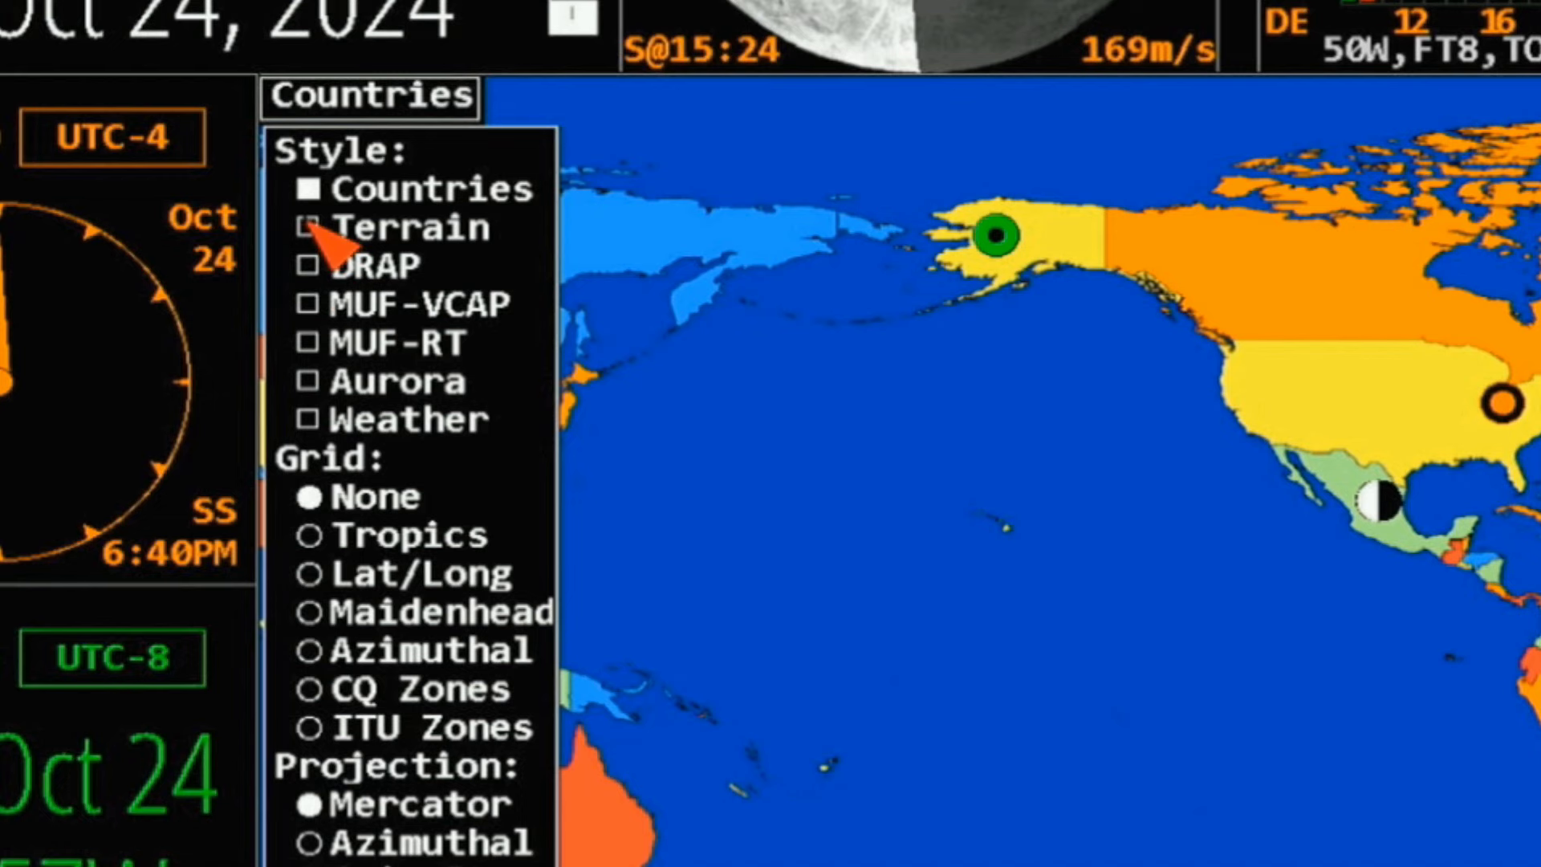
click(310, 228)
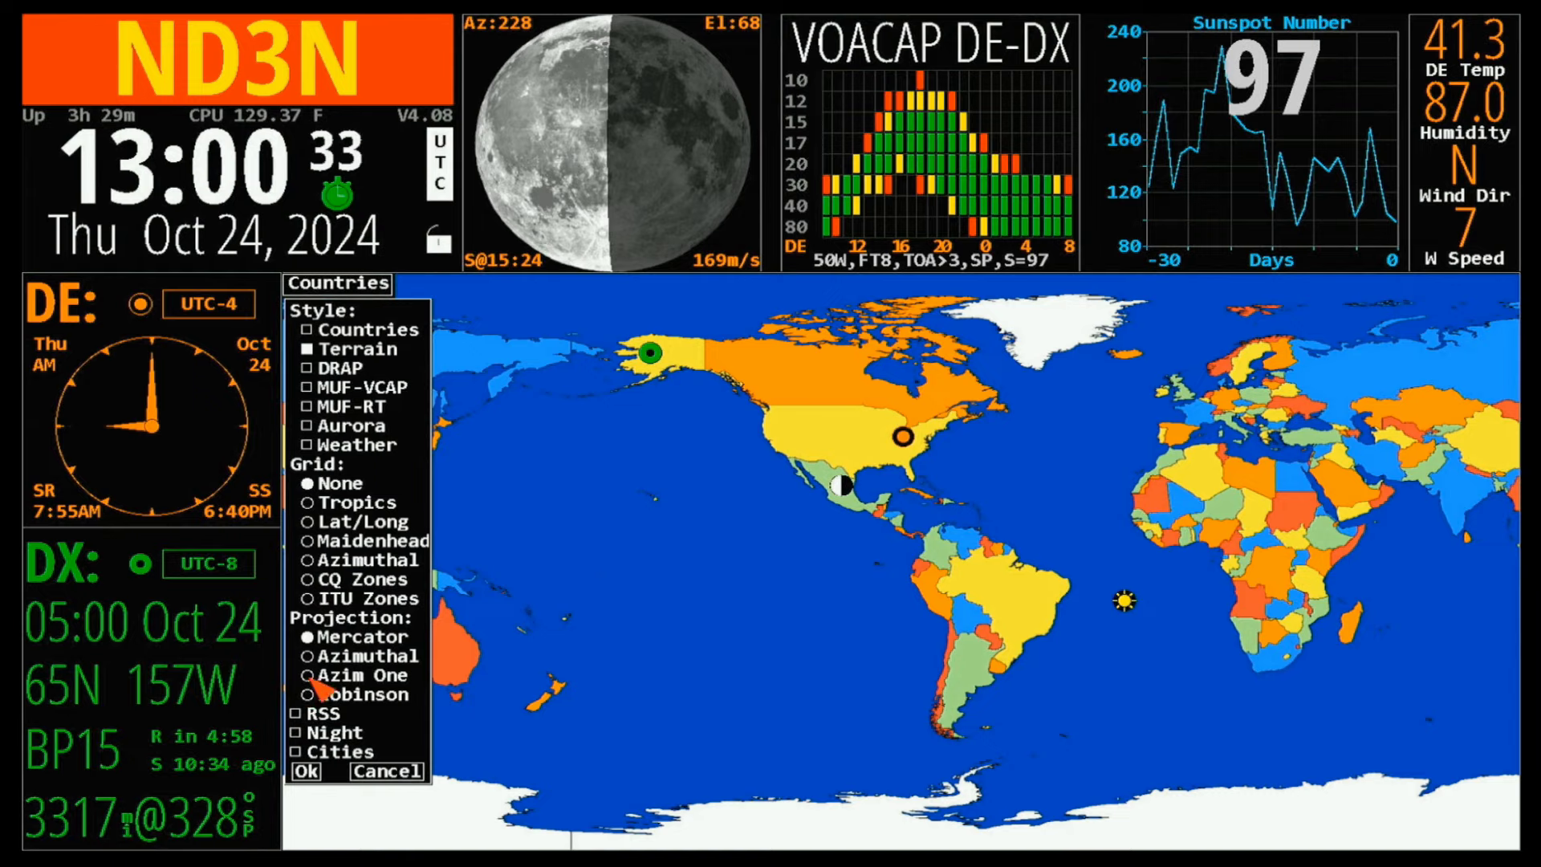
click(303, 774)
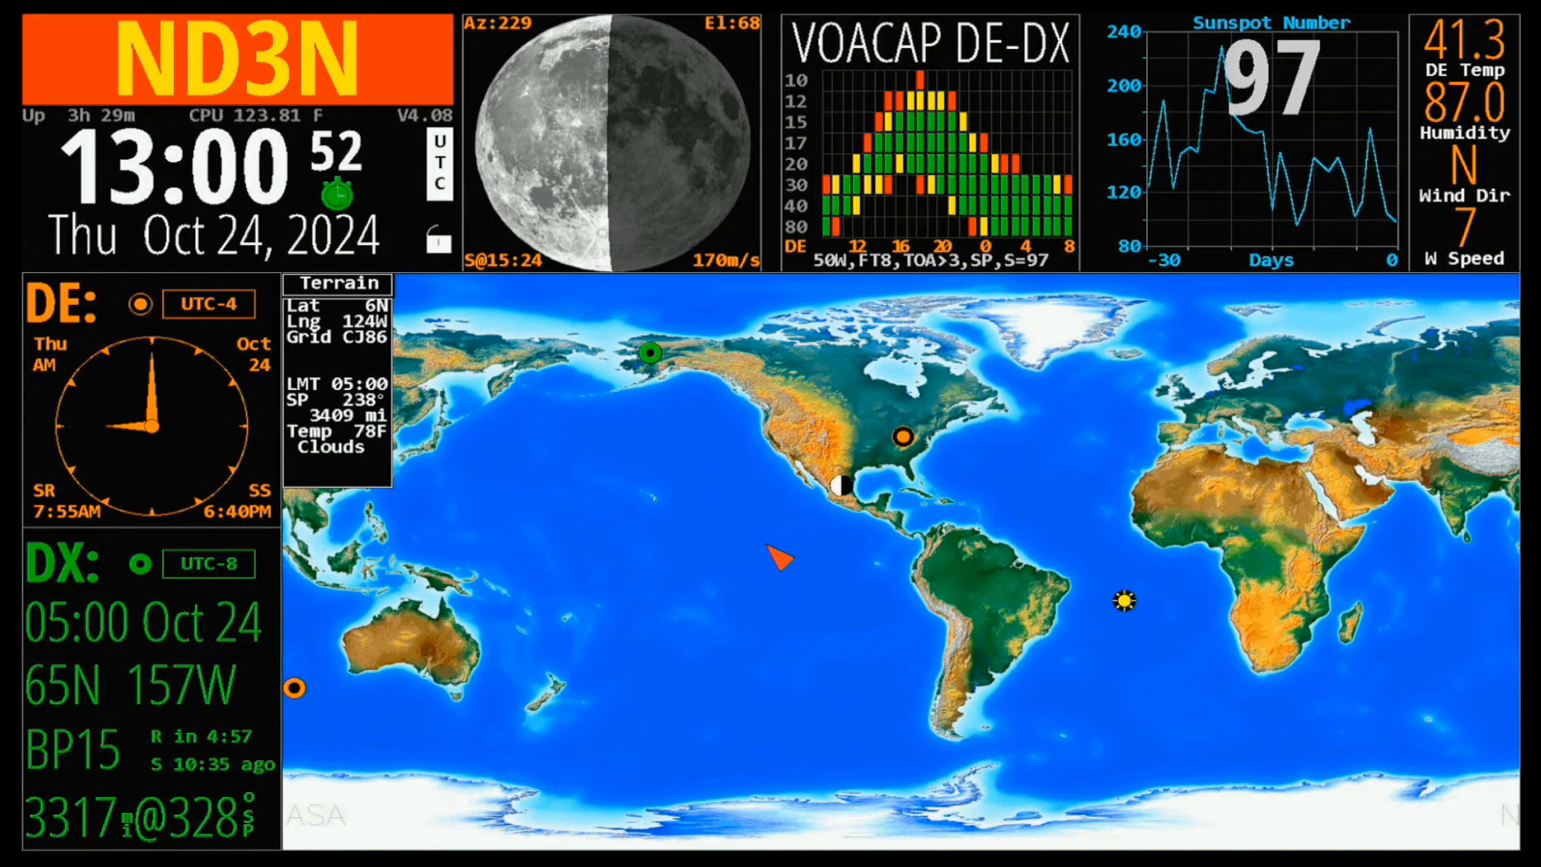
Step: Replace the Terrain style with DRAP, showing the absorption overlay and MHz scale
click(338, 282)
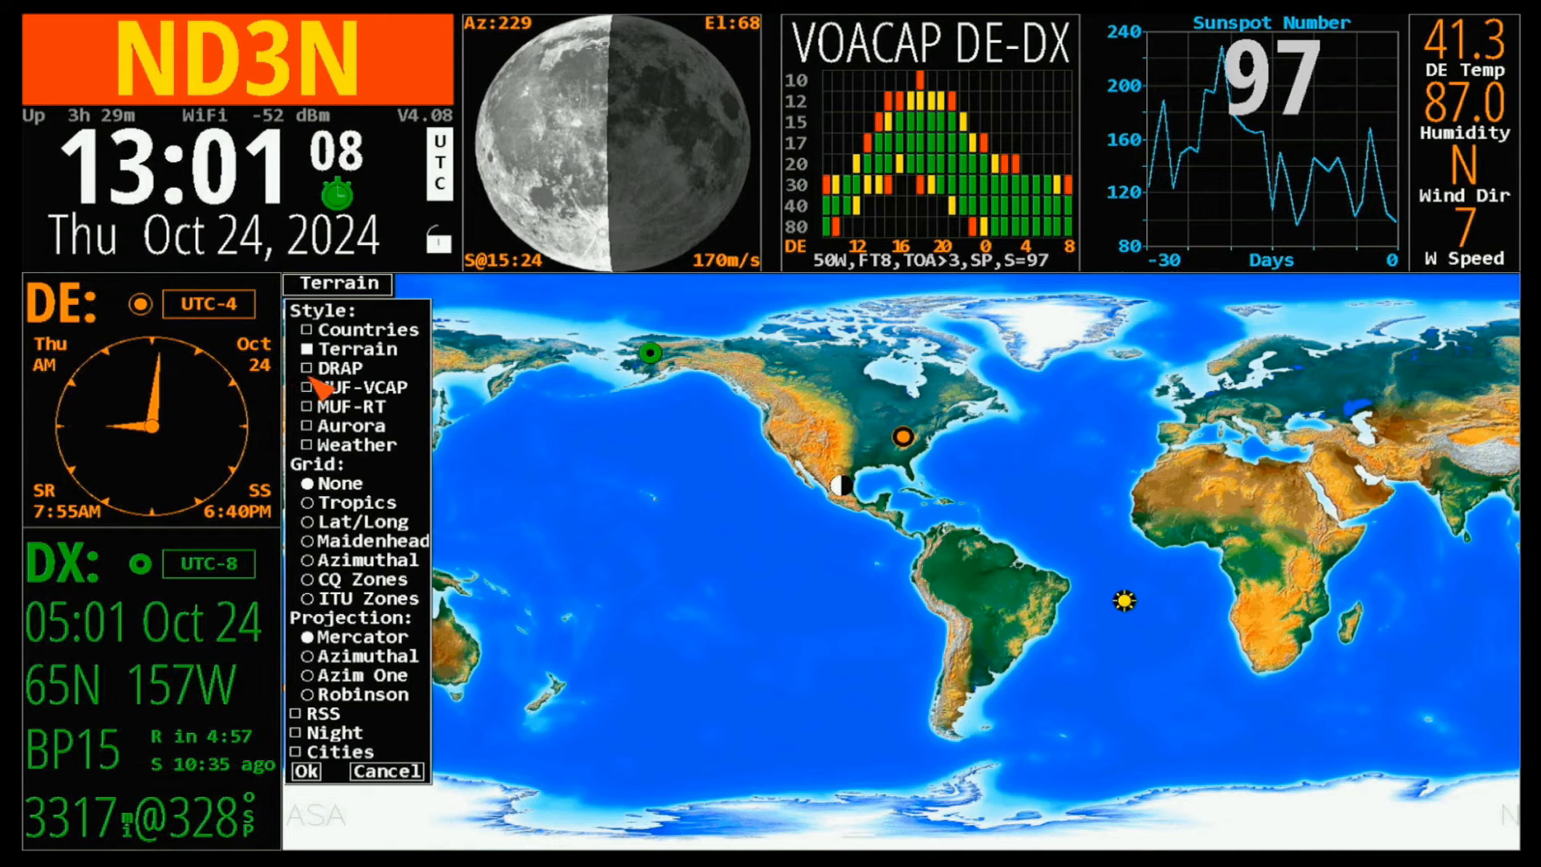
click(312, 365)
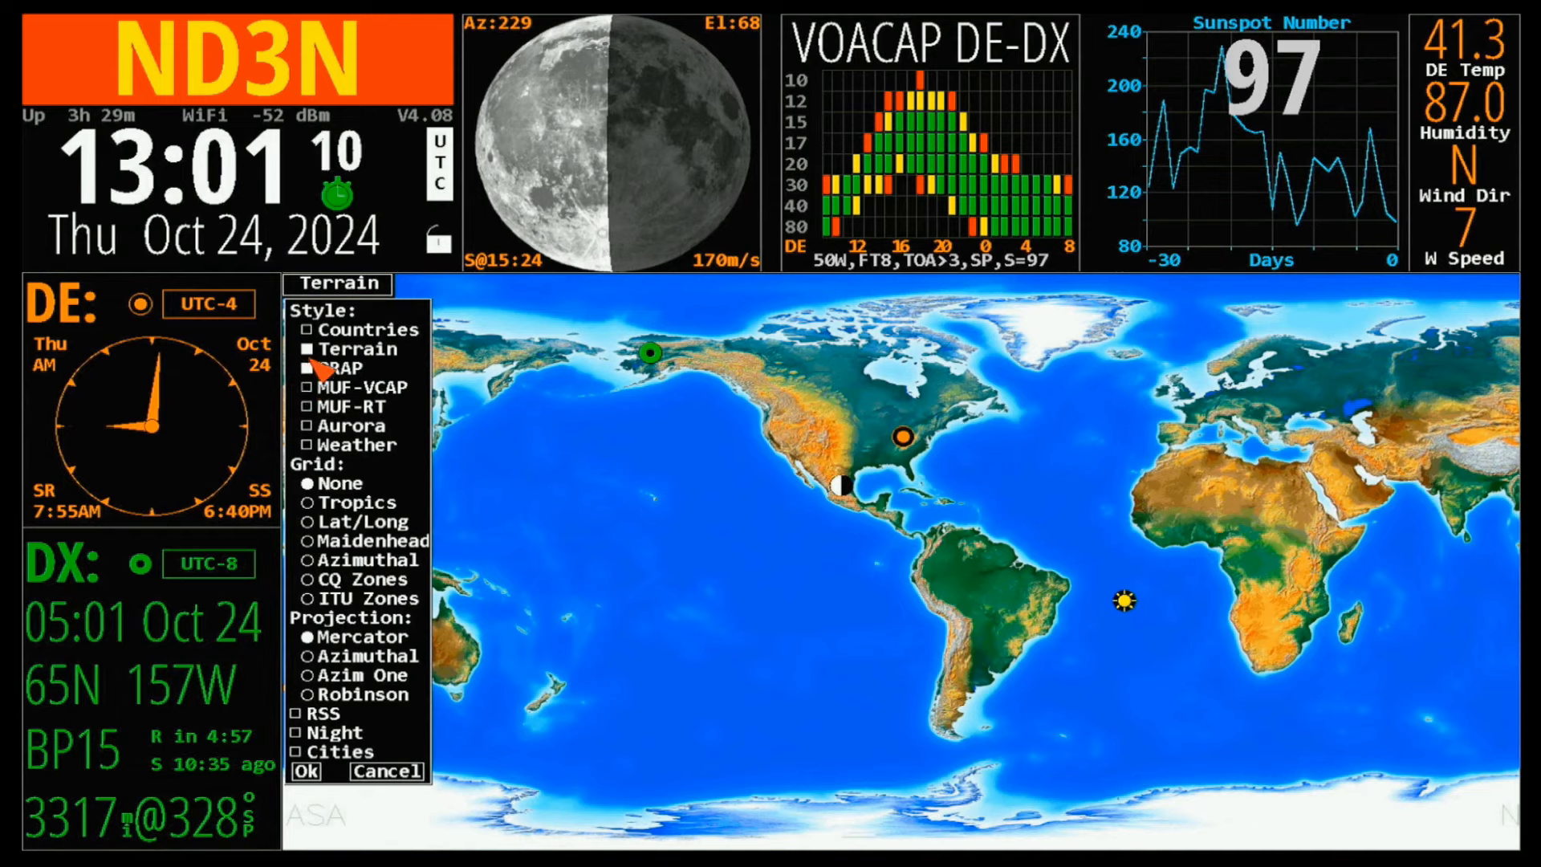
click(310, 353)
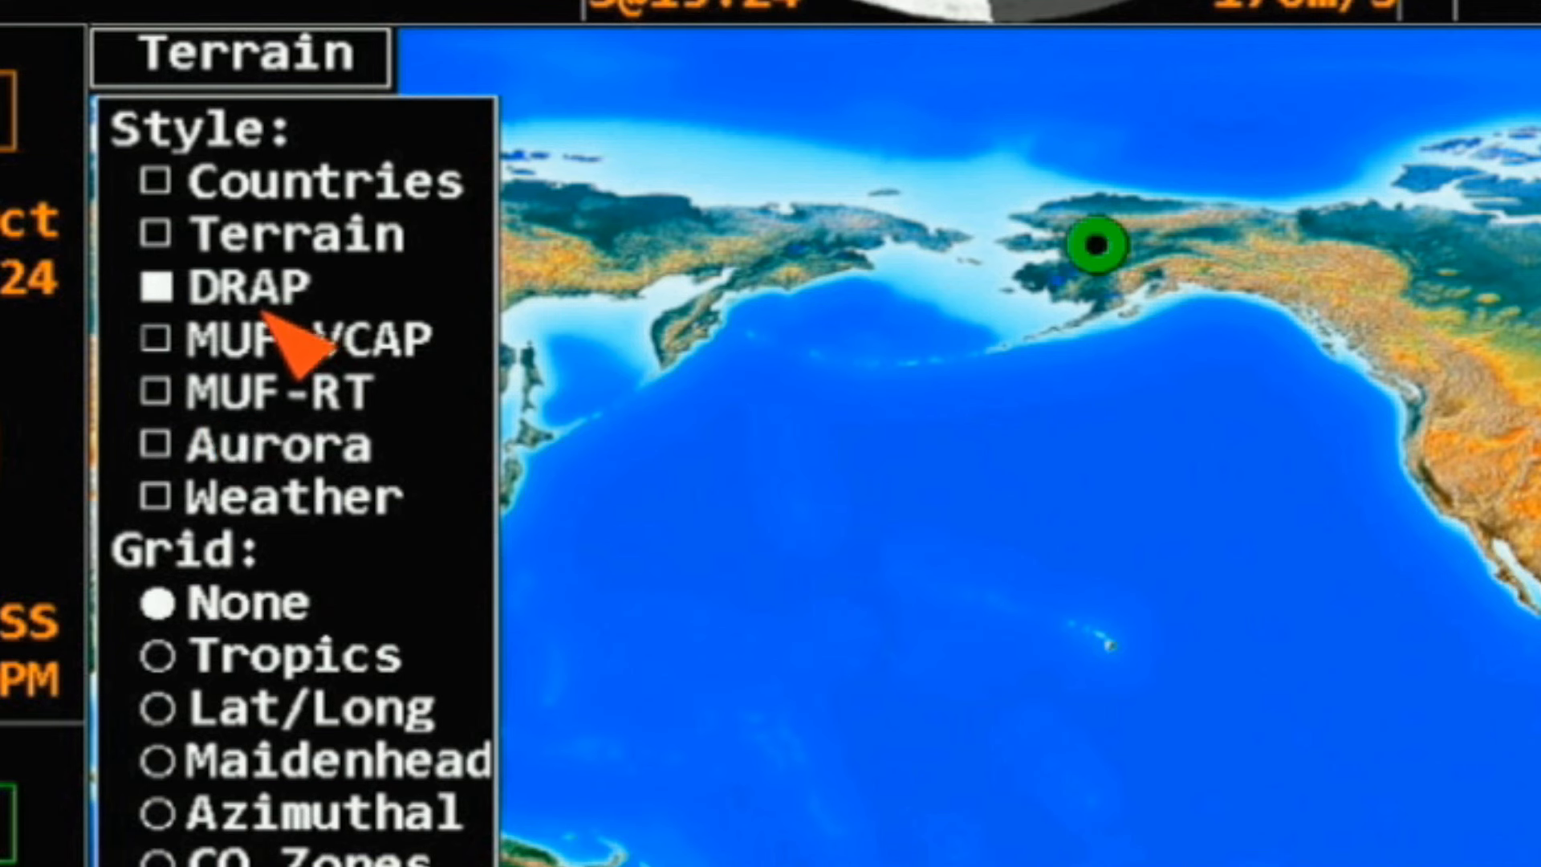
click(241, 58)
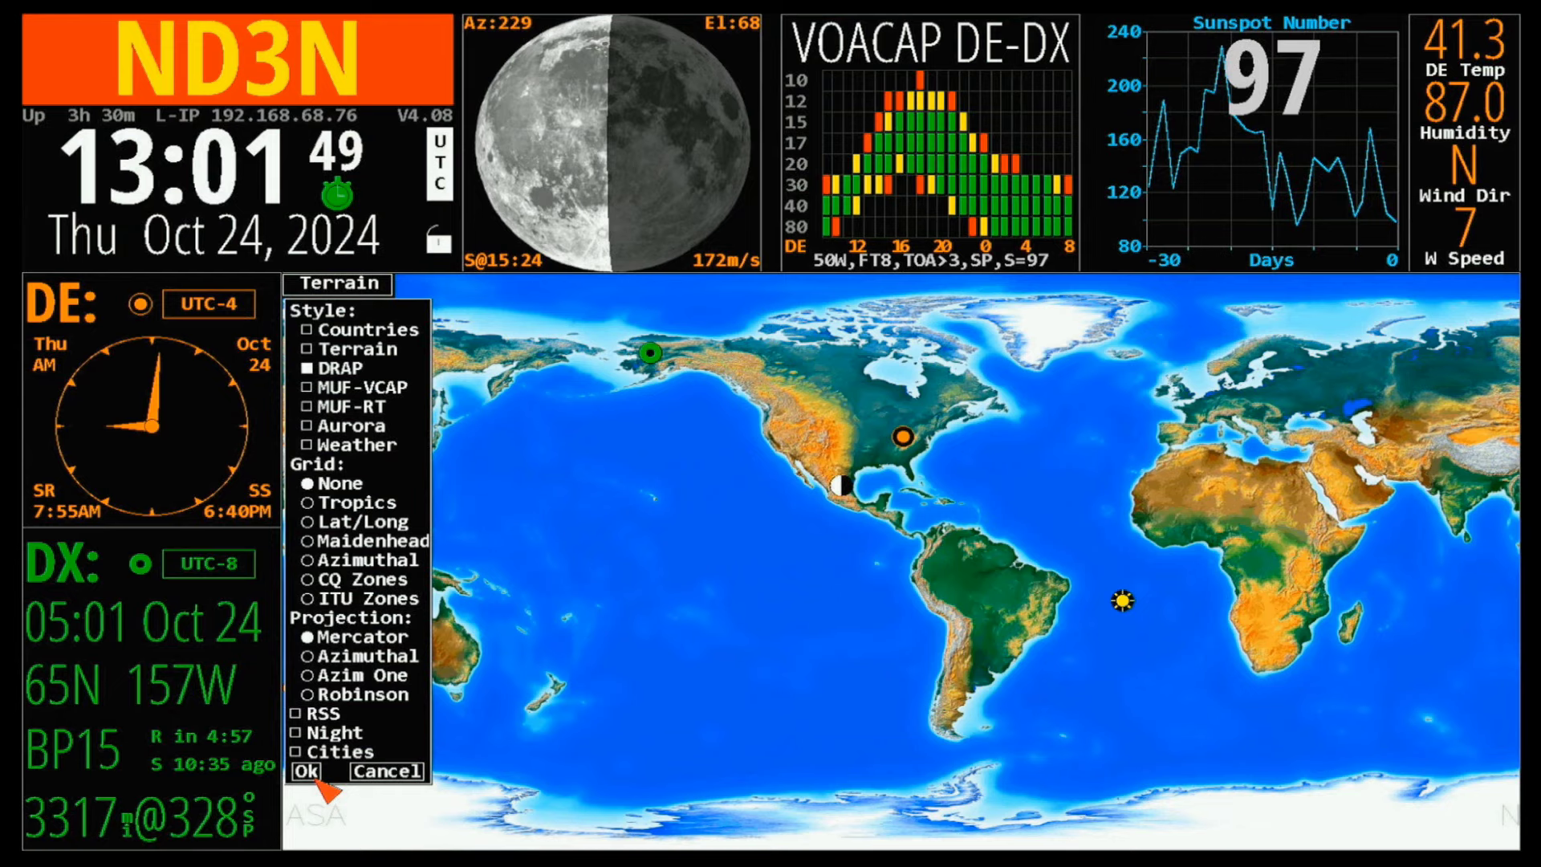
click(311, 772)
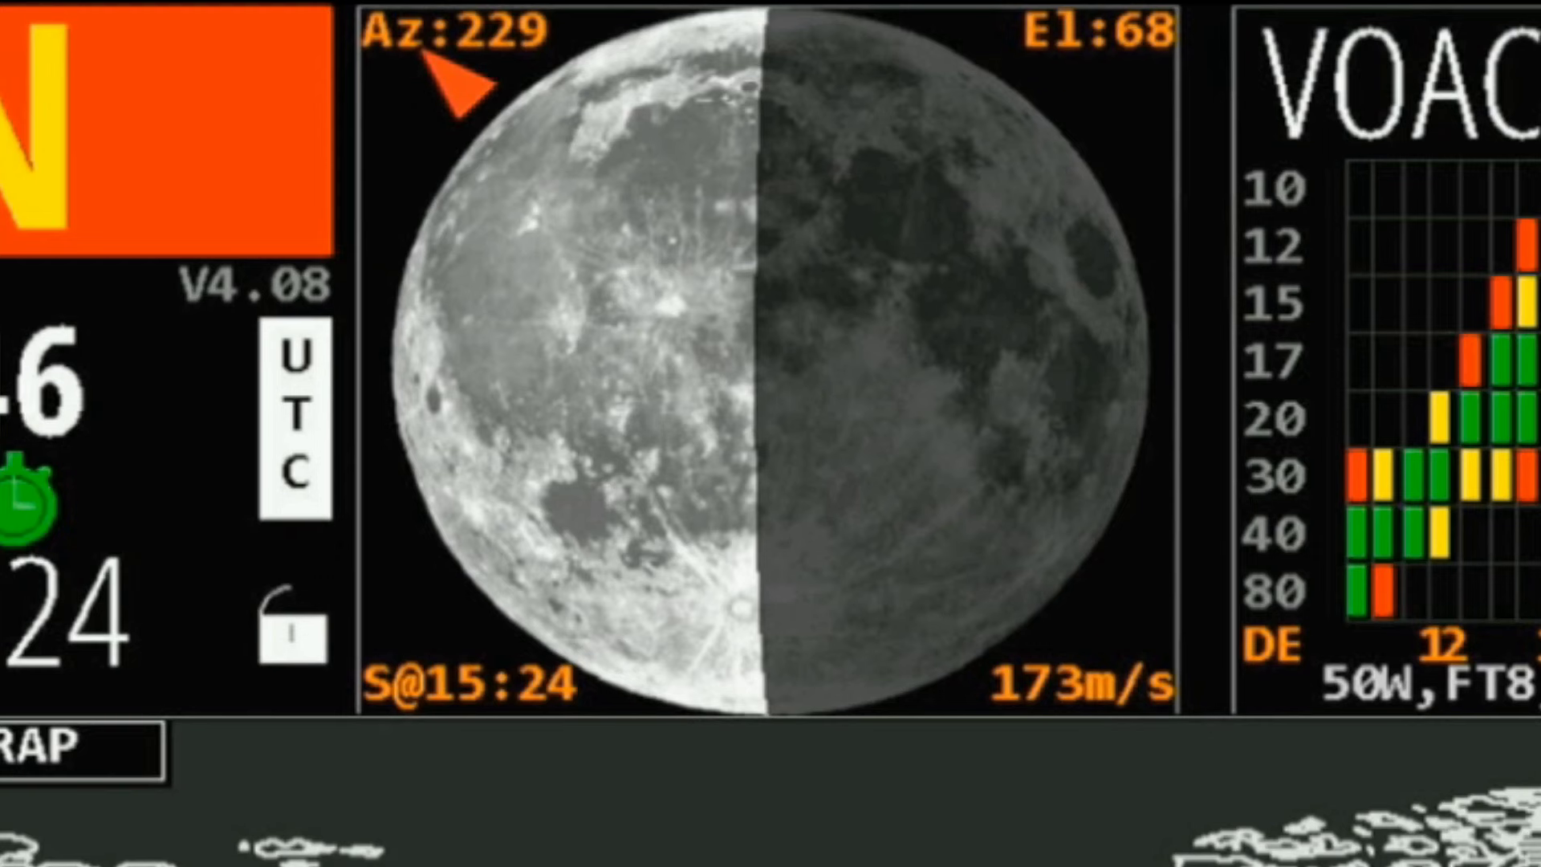
Step: Swap the moon pane for the DRAP graph, which reports a 13.1 MHz maximum
click(423, 53)
click(389, 198)
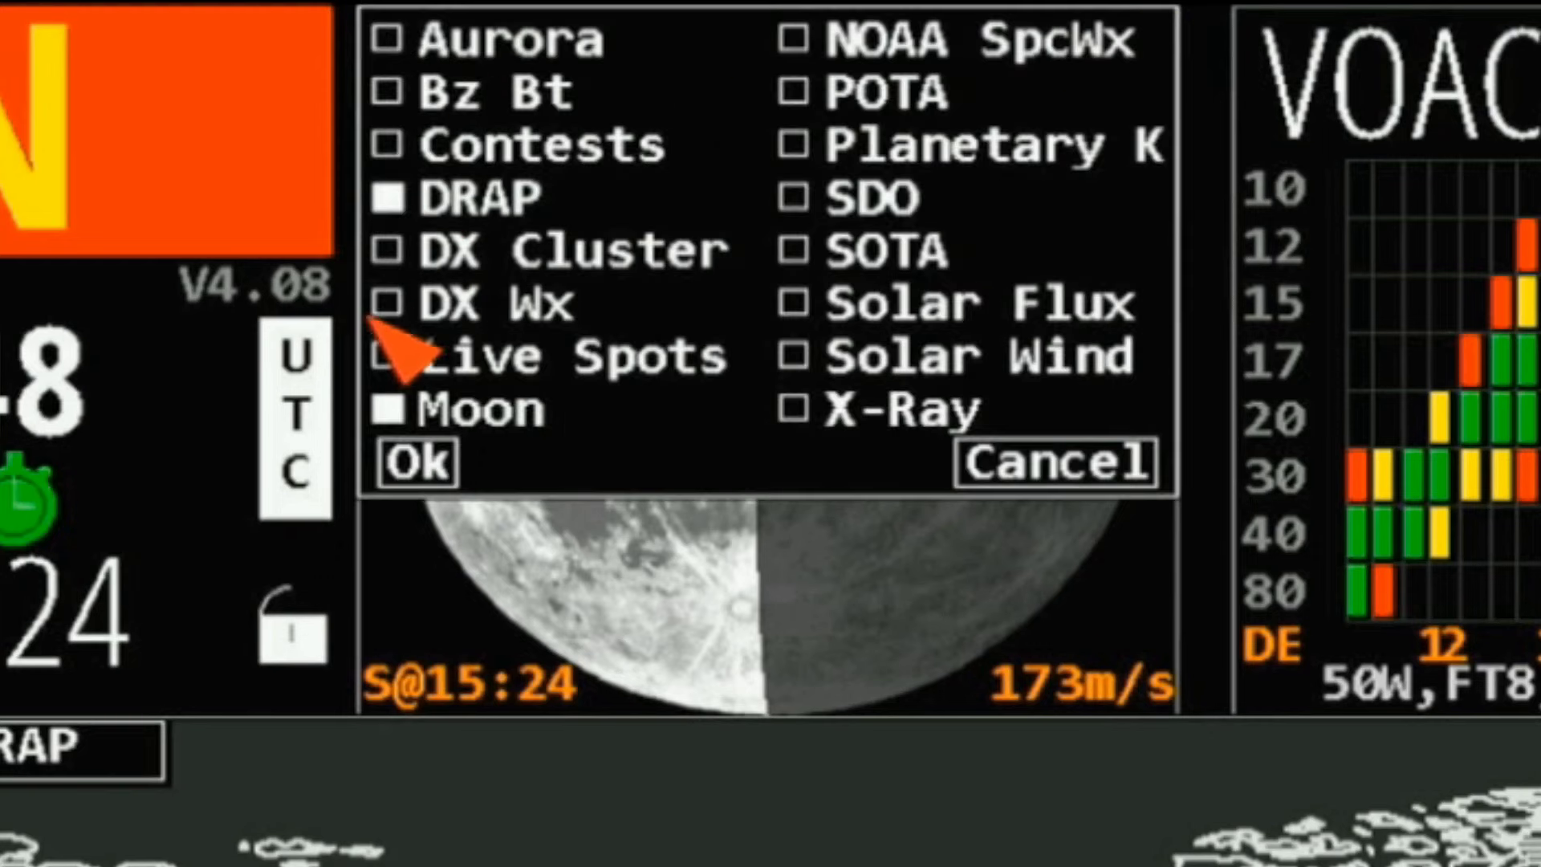
click(388, 410)
click(401, 472)
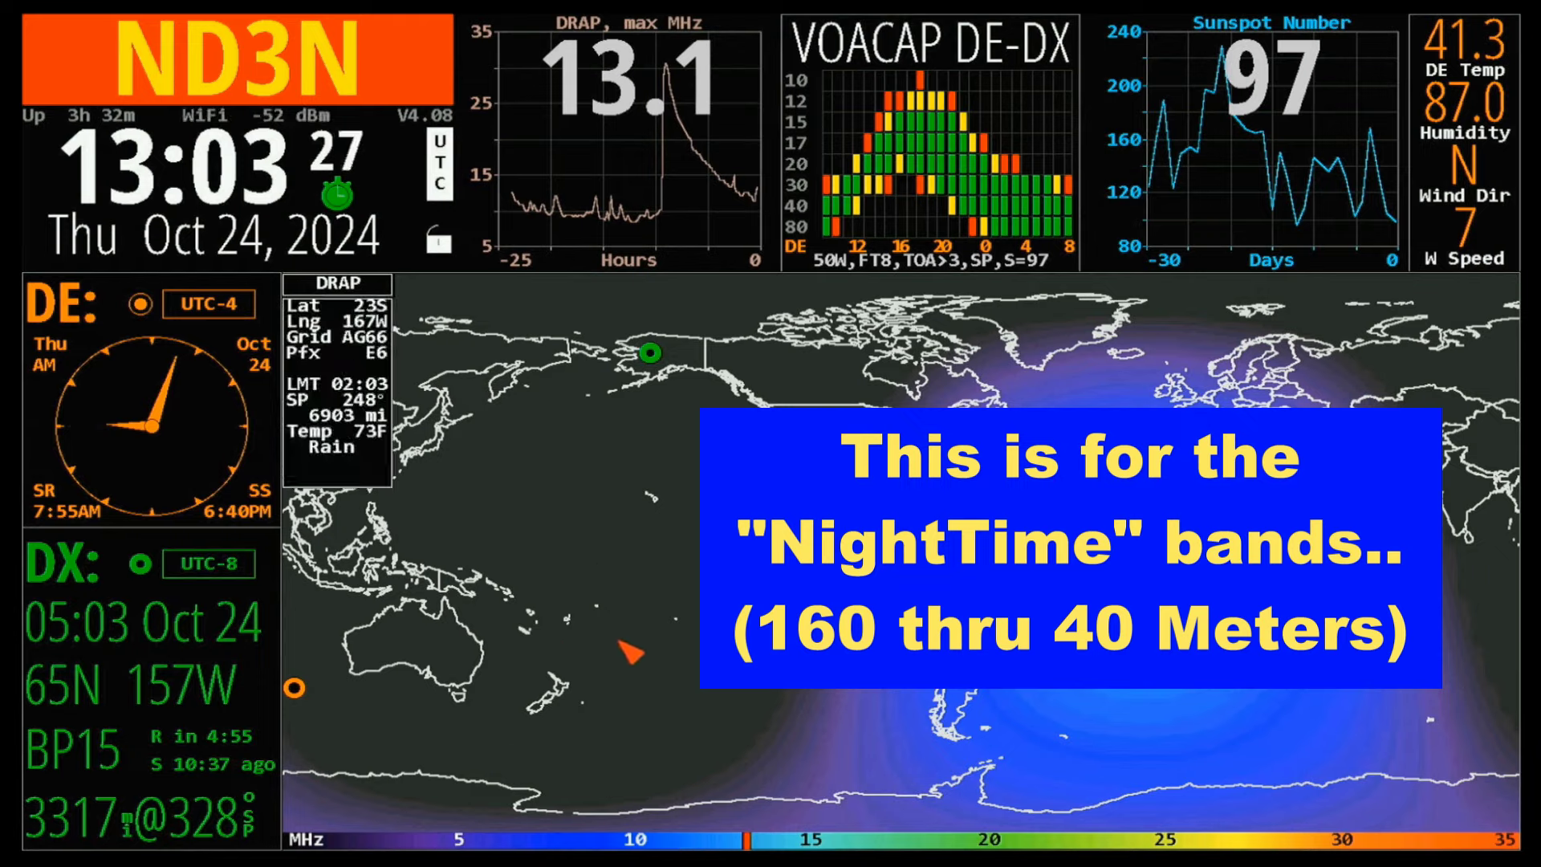
Step: Select MUF-VCAP as the map style in place of DRAP and apply it
click(338, 283)
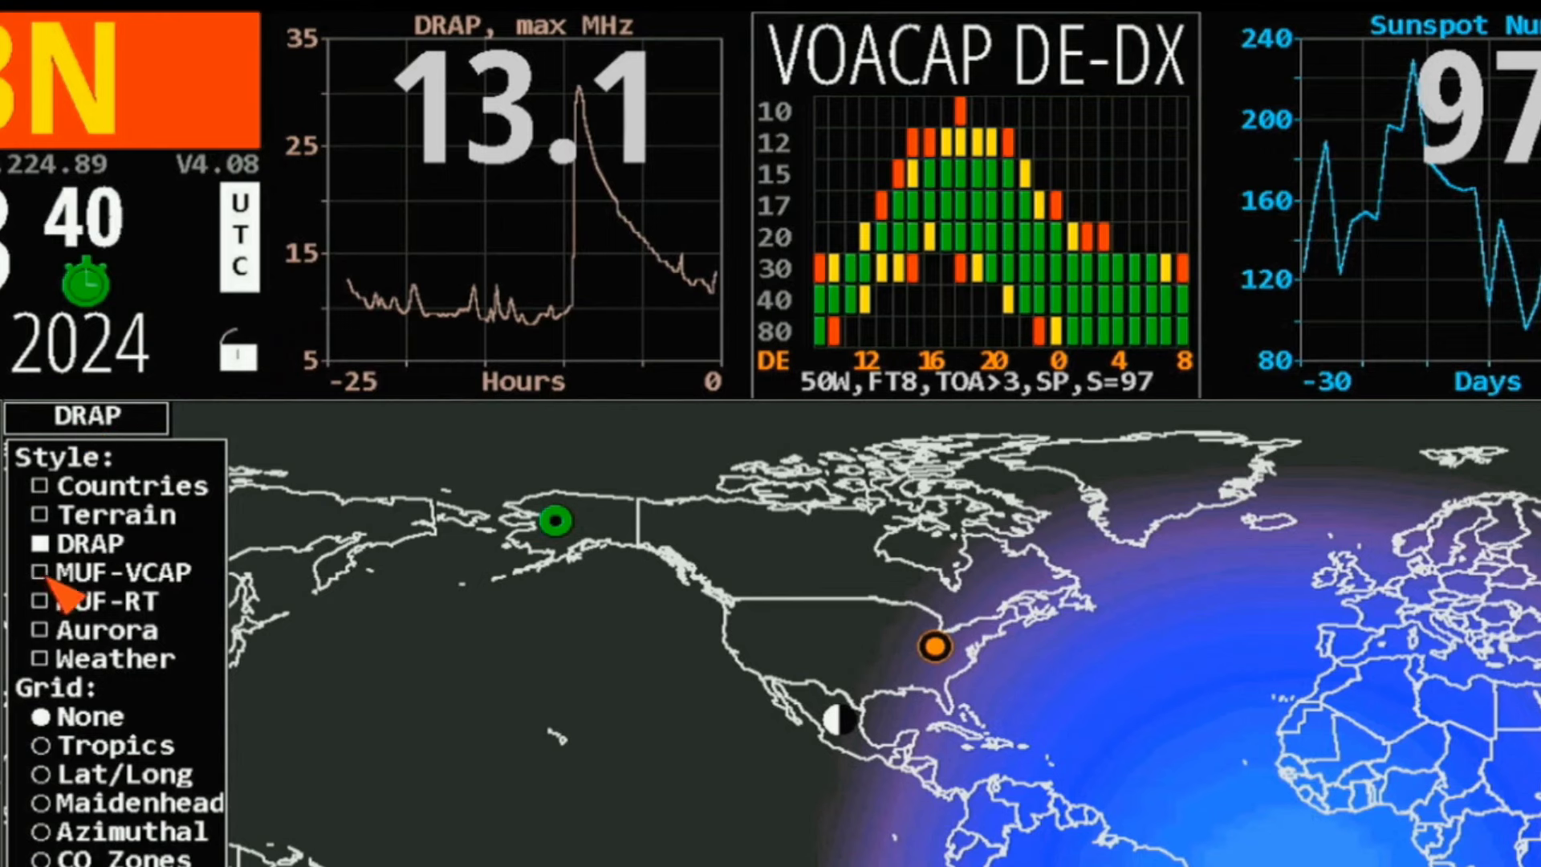
click(44, 572)
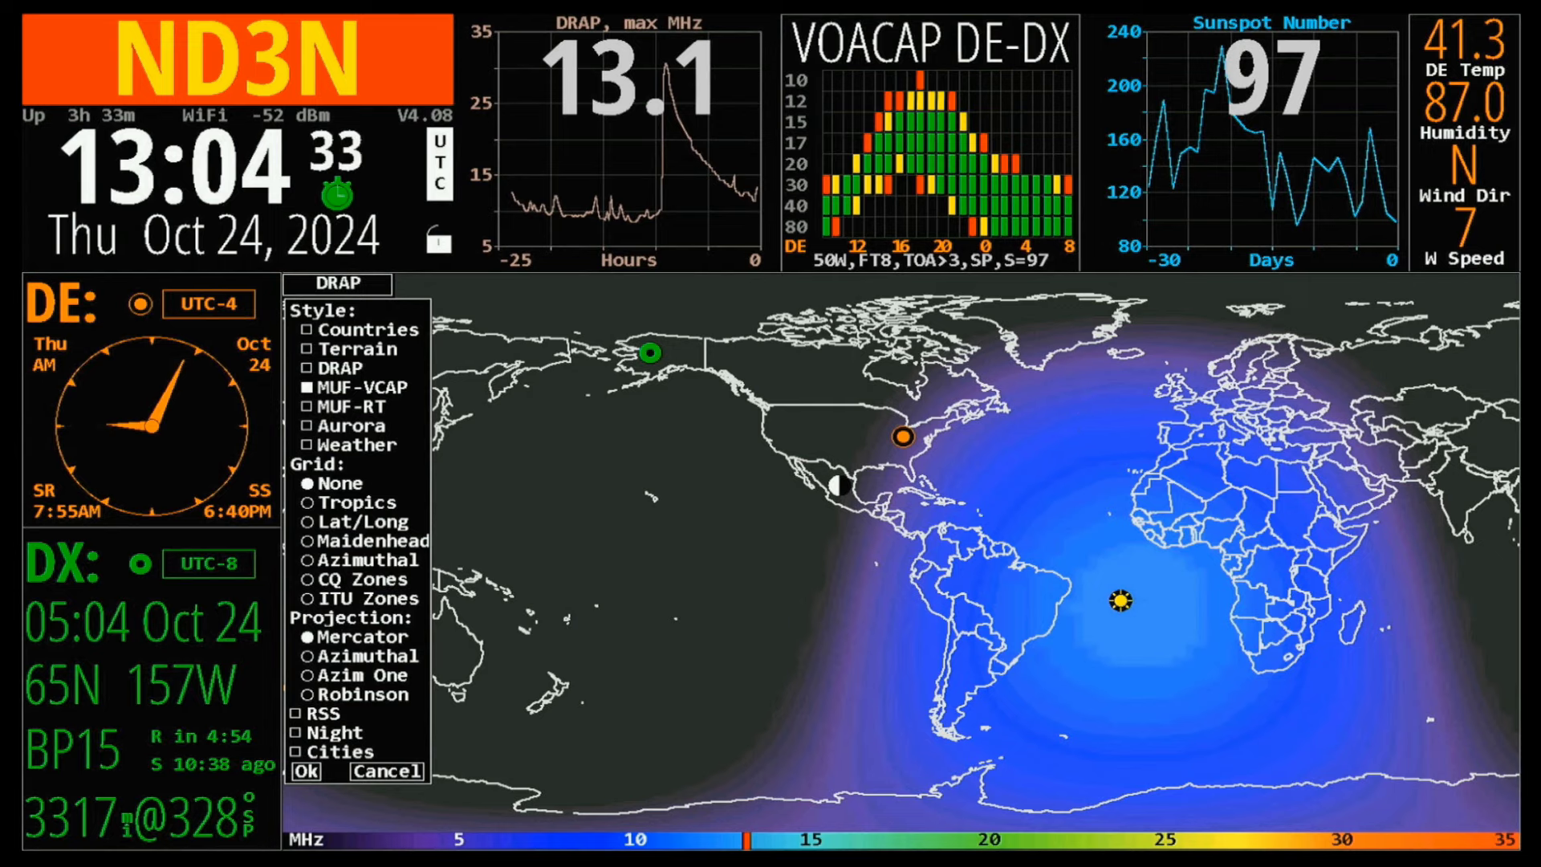
click(305, 771)
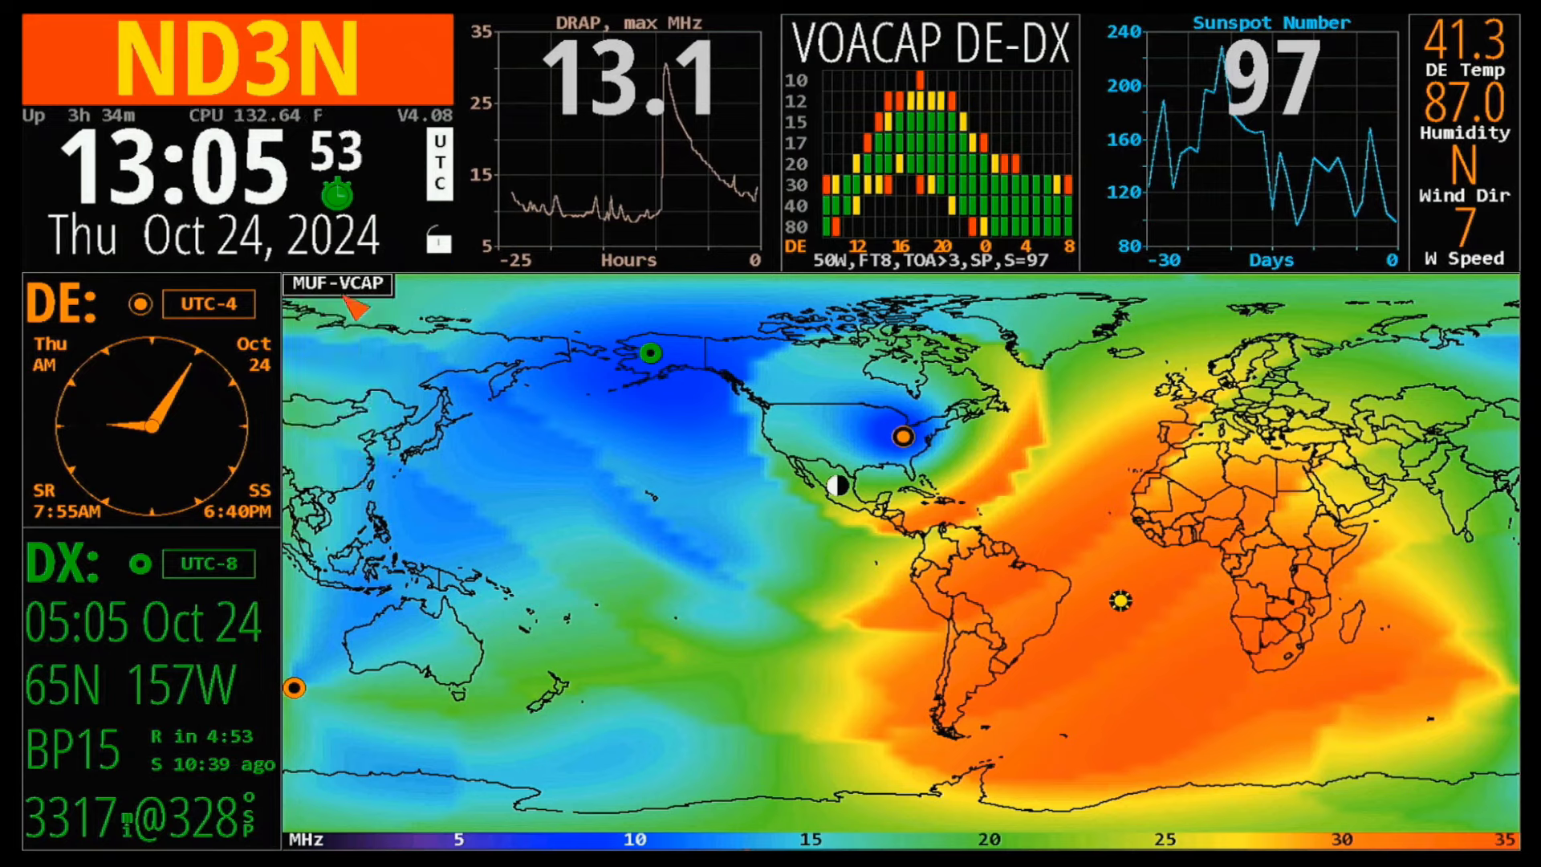
Step: Tick MUF-RT as the map style to show real-time station MUF readings
click(359, 281)
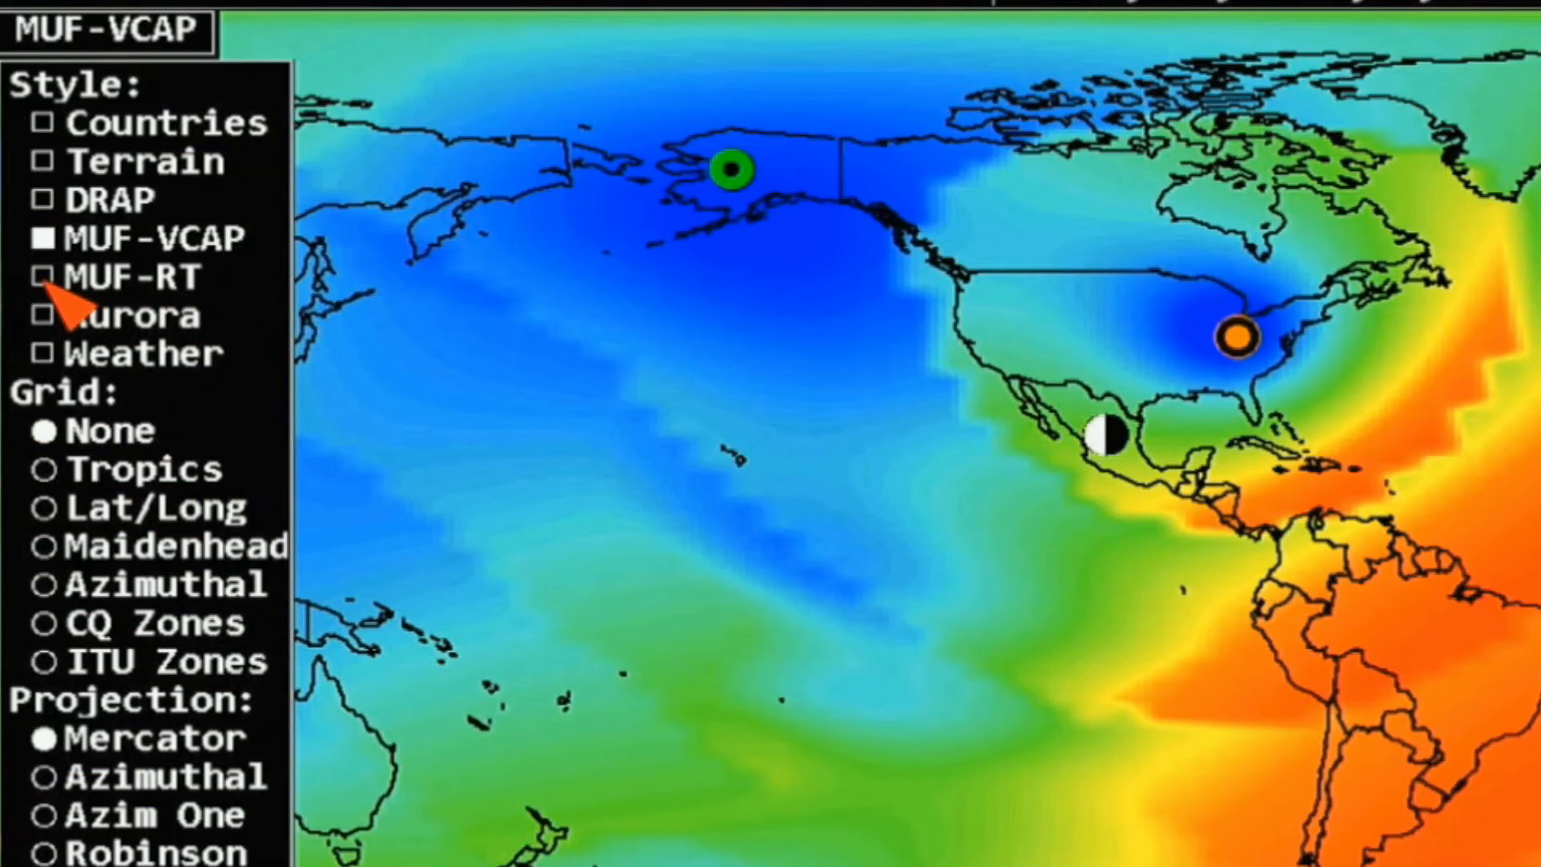
click(45, 280)
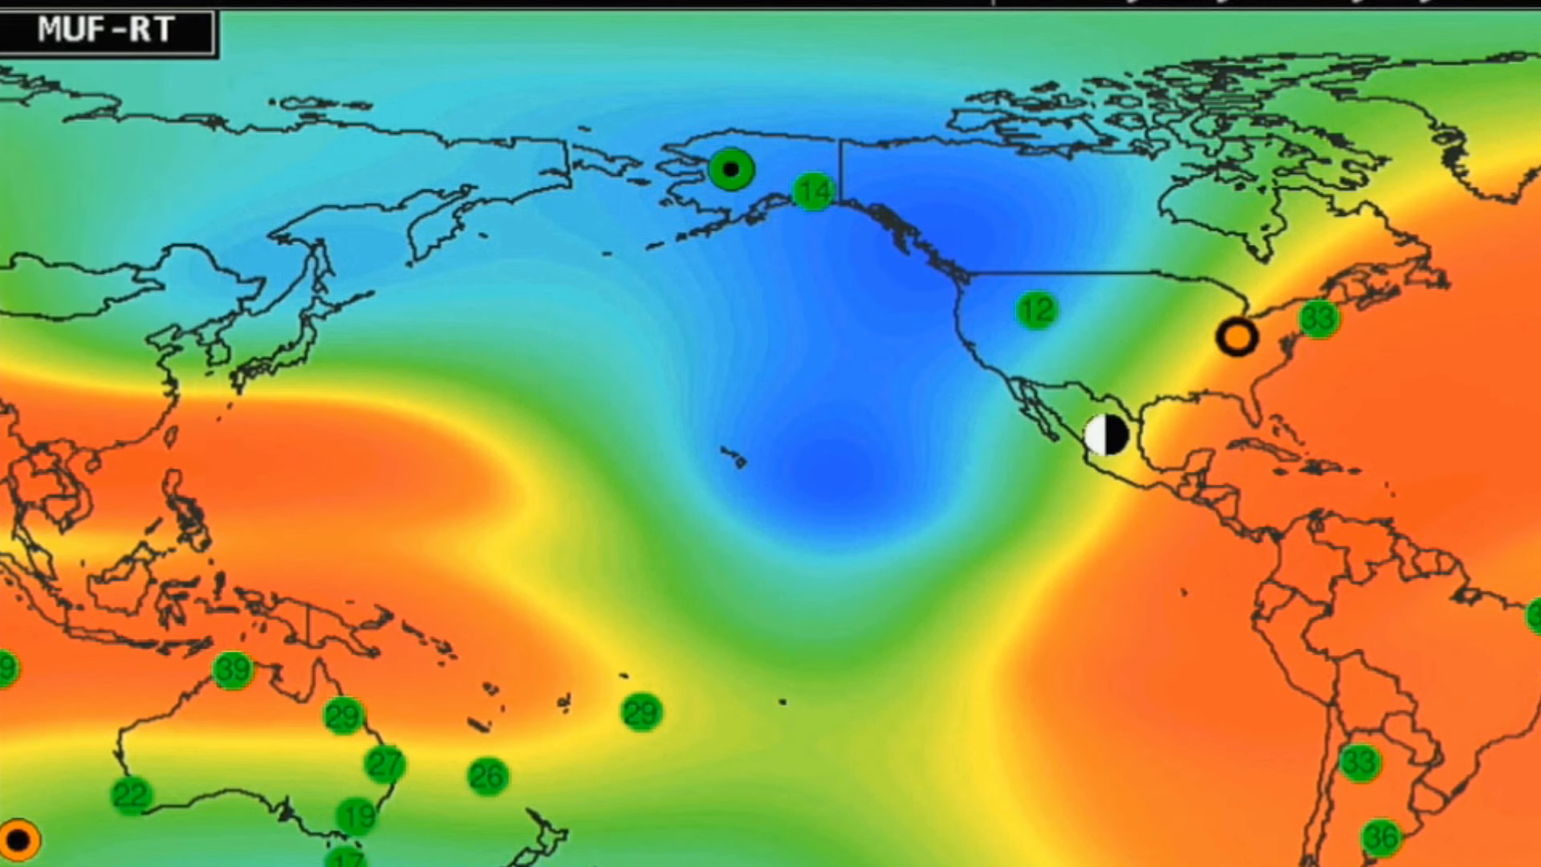
Step: Tick Aurora in the map style options alongside MUF-RT and apply
click(104, 30)
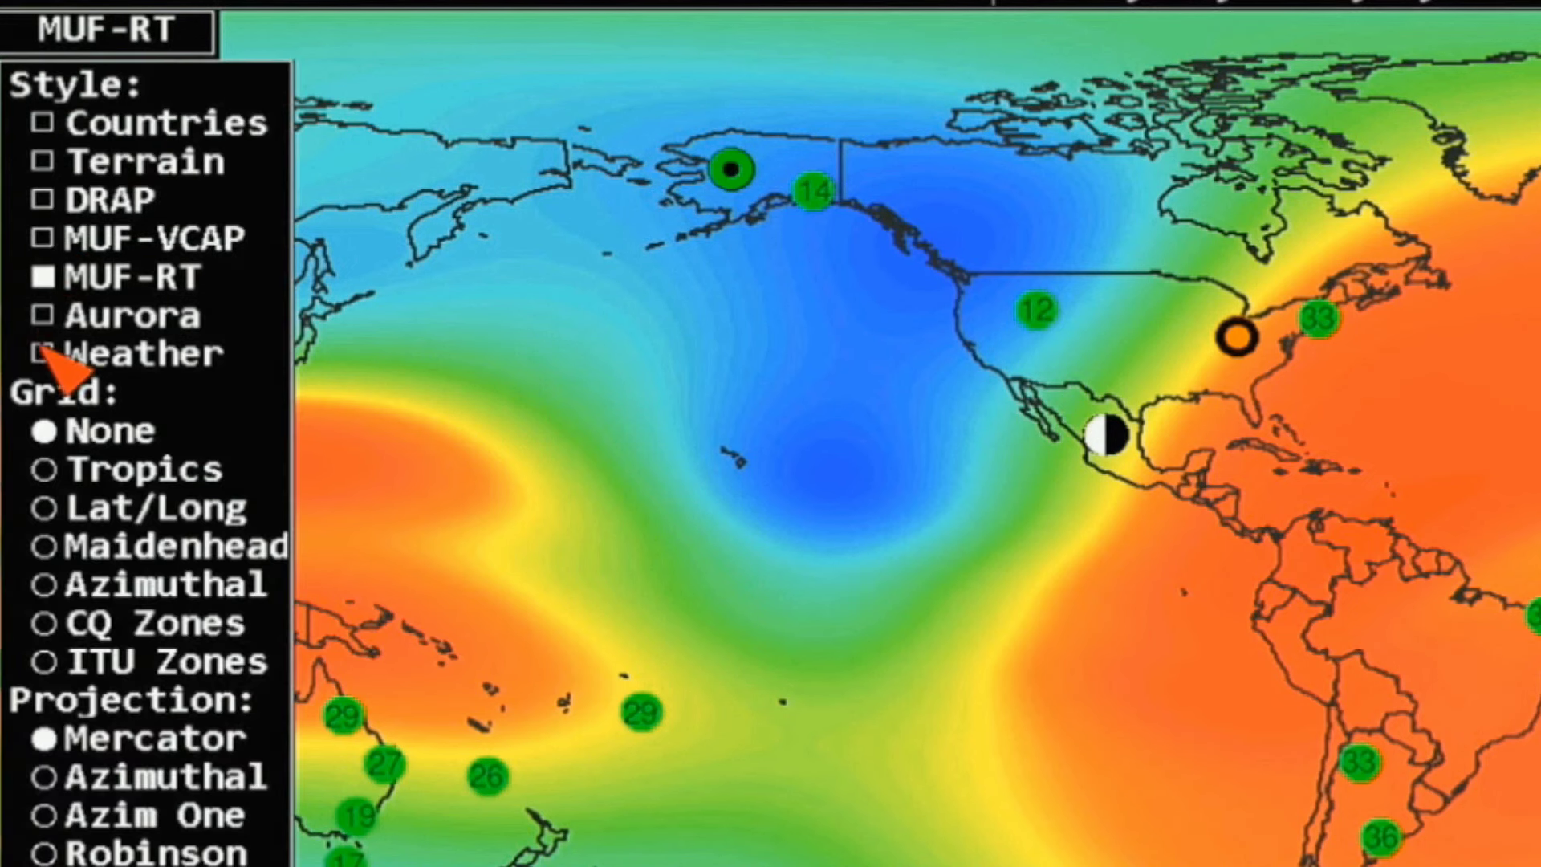
click(44, 313)
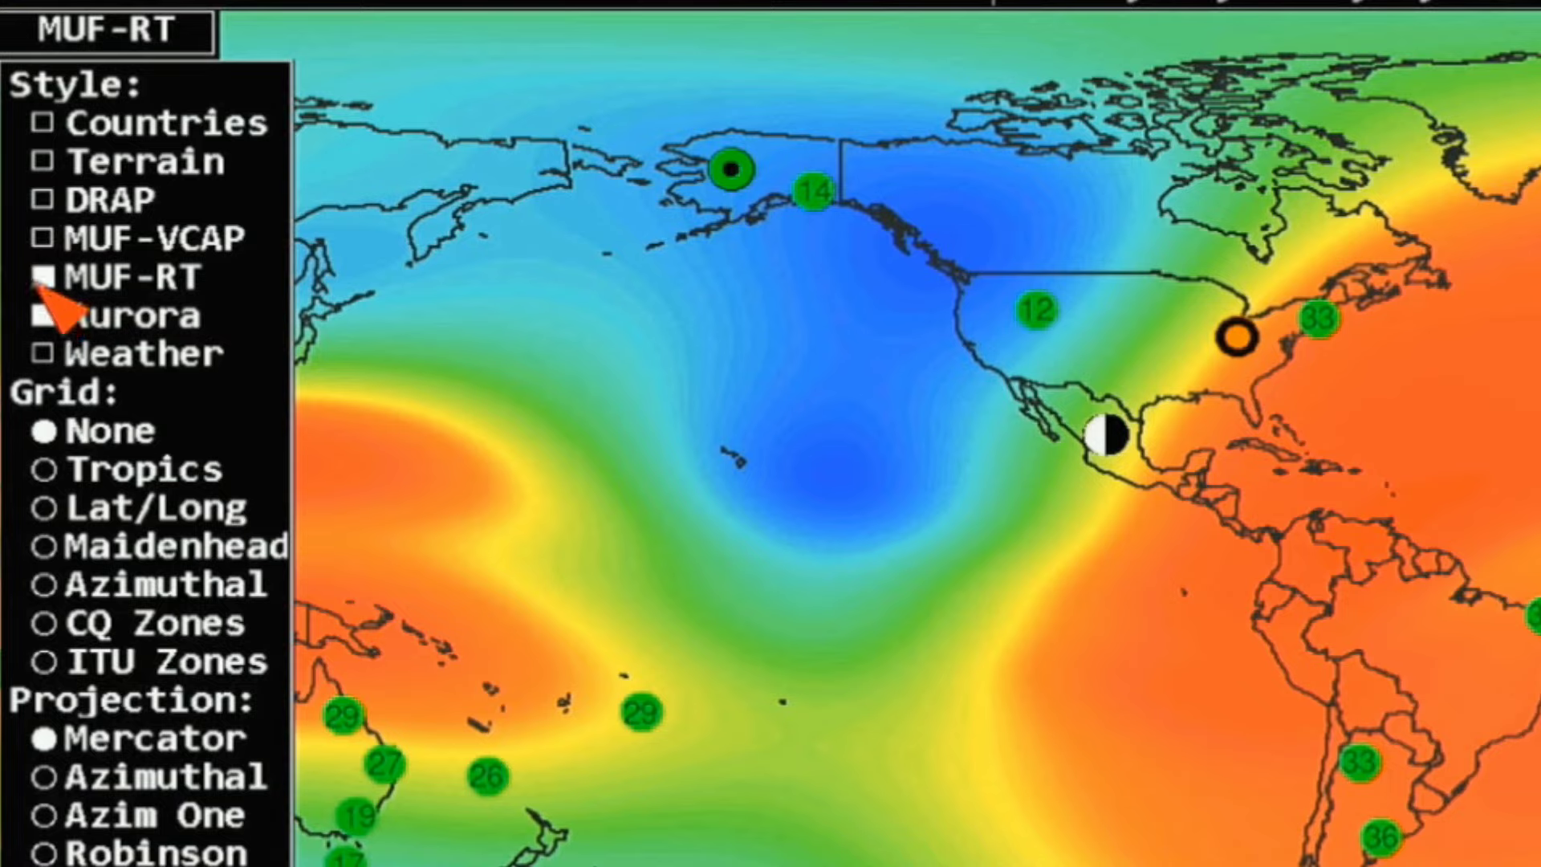
click(41, 866)
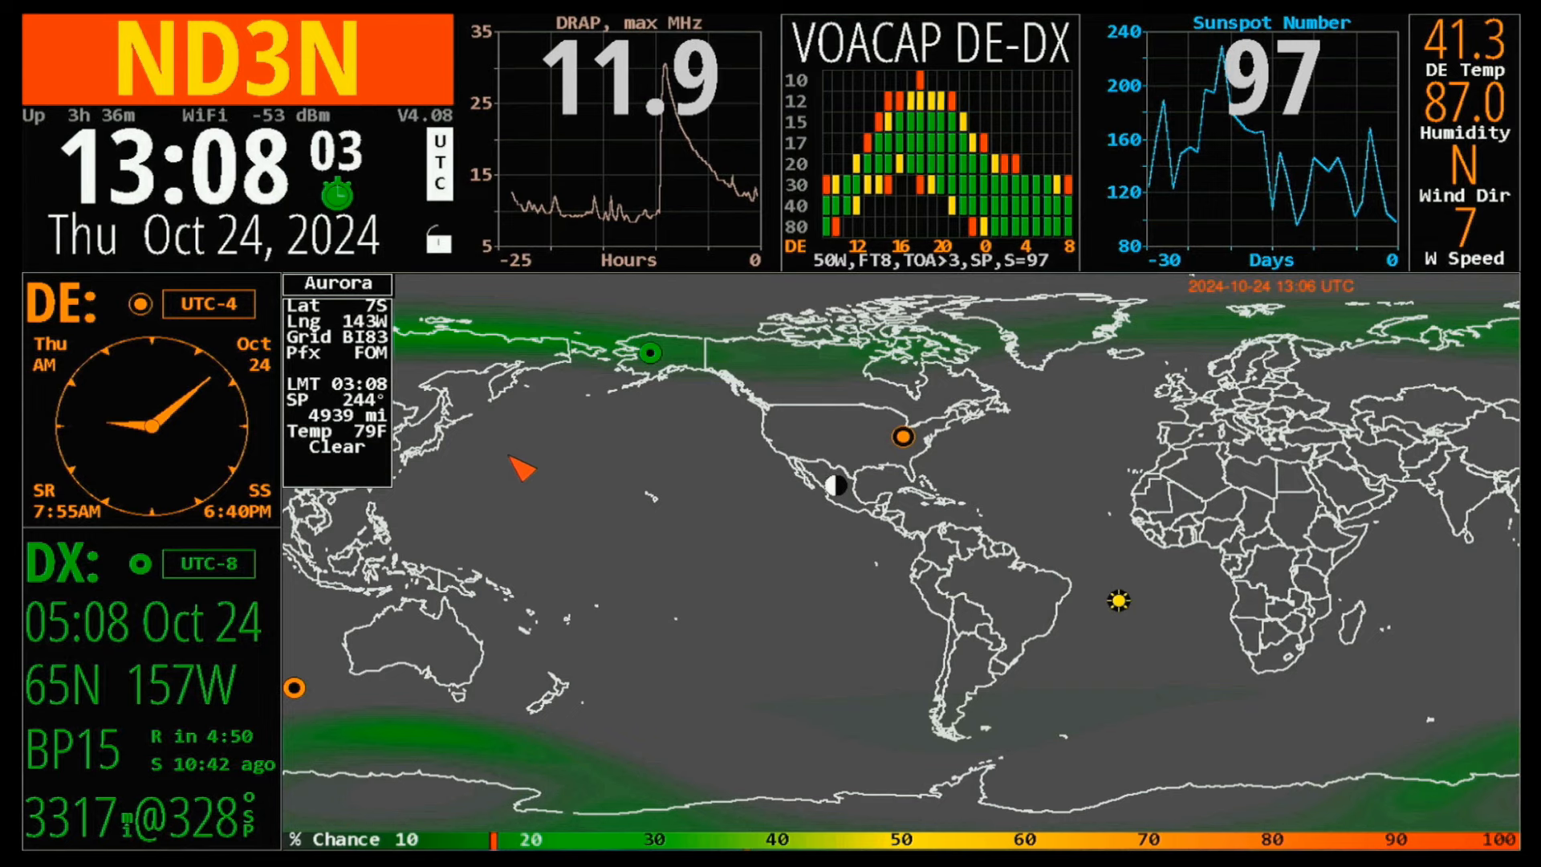
Step: Swap Aurora for Weather, showing Degs F temperatures, pressure contours and wind arrows
click(335, 284)
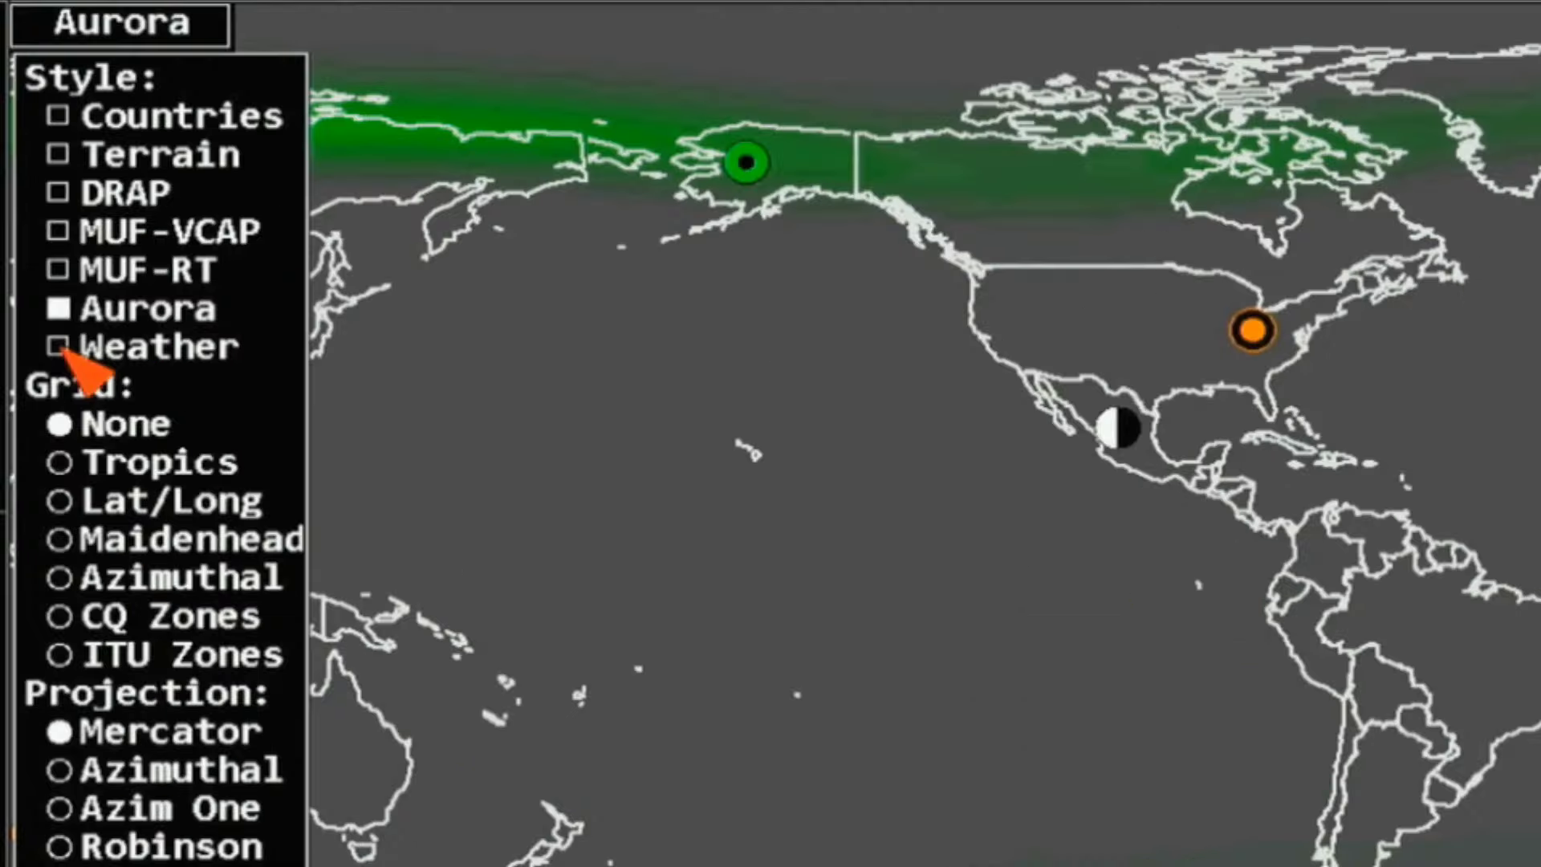
click(306, 444)
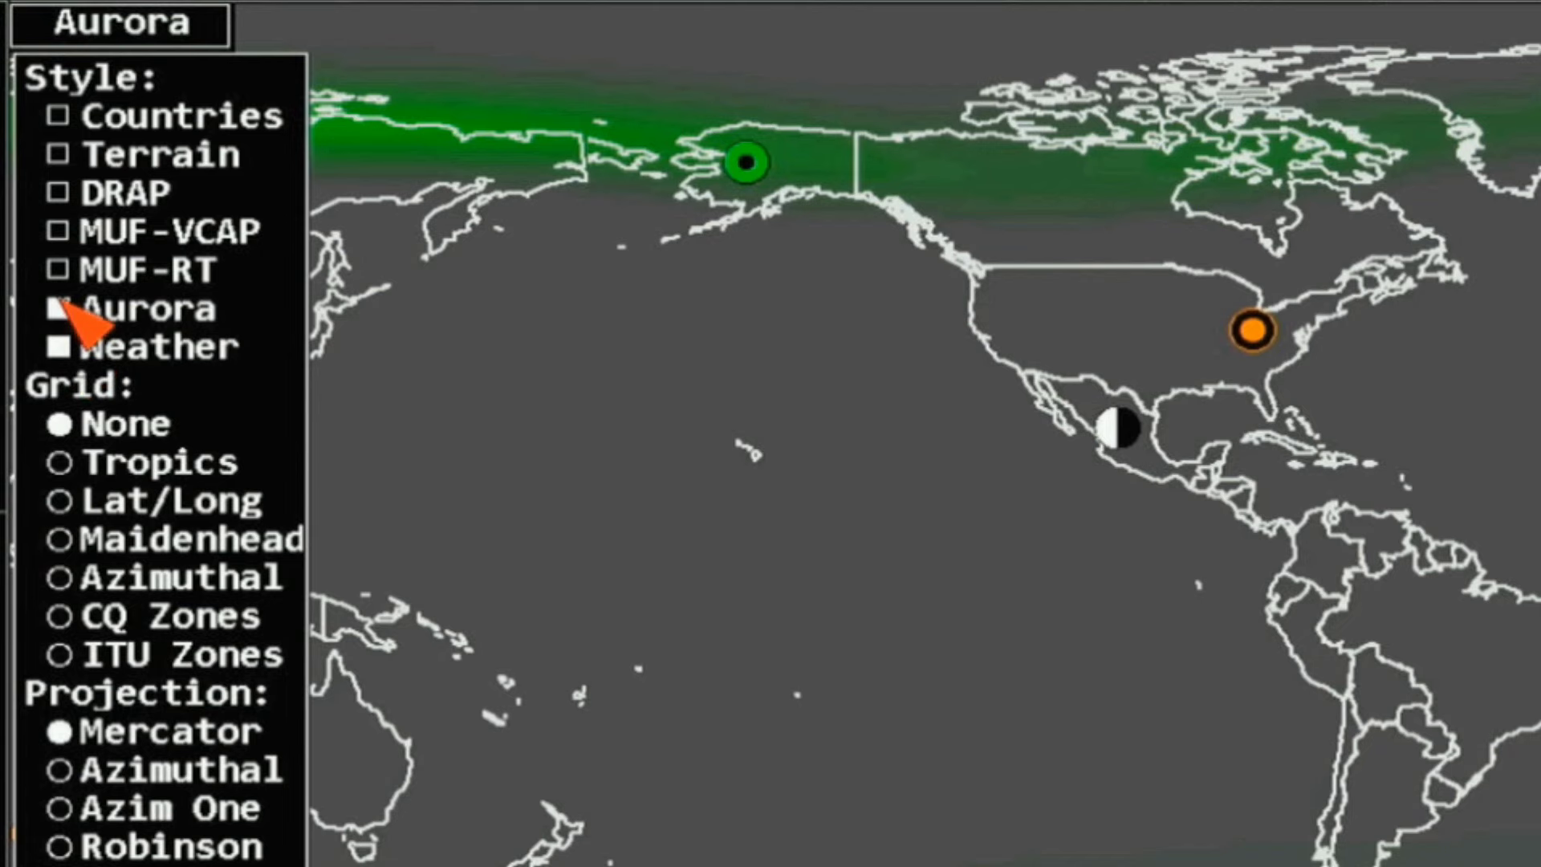
click(60, 308)
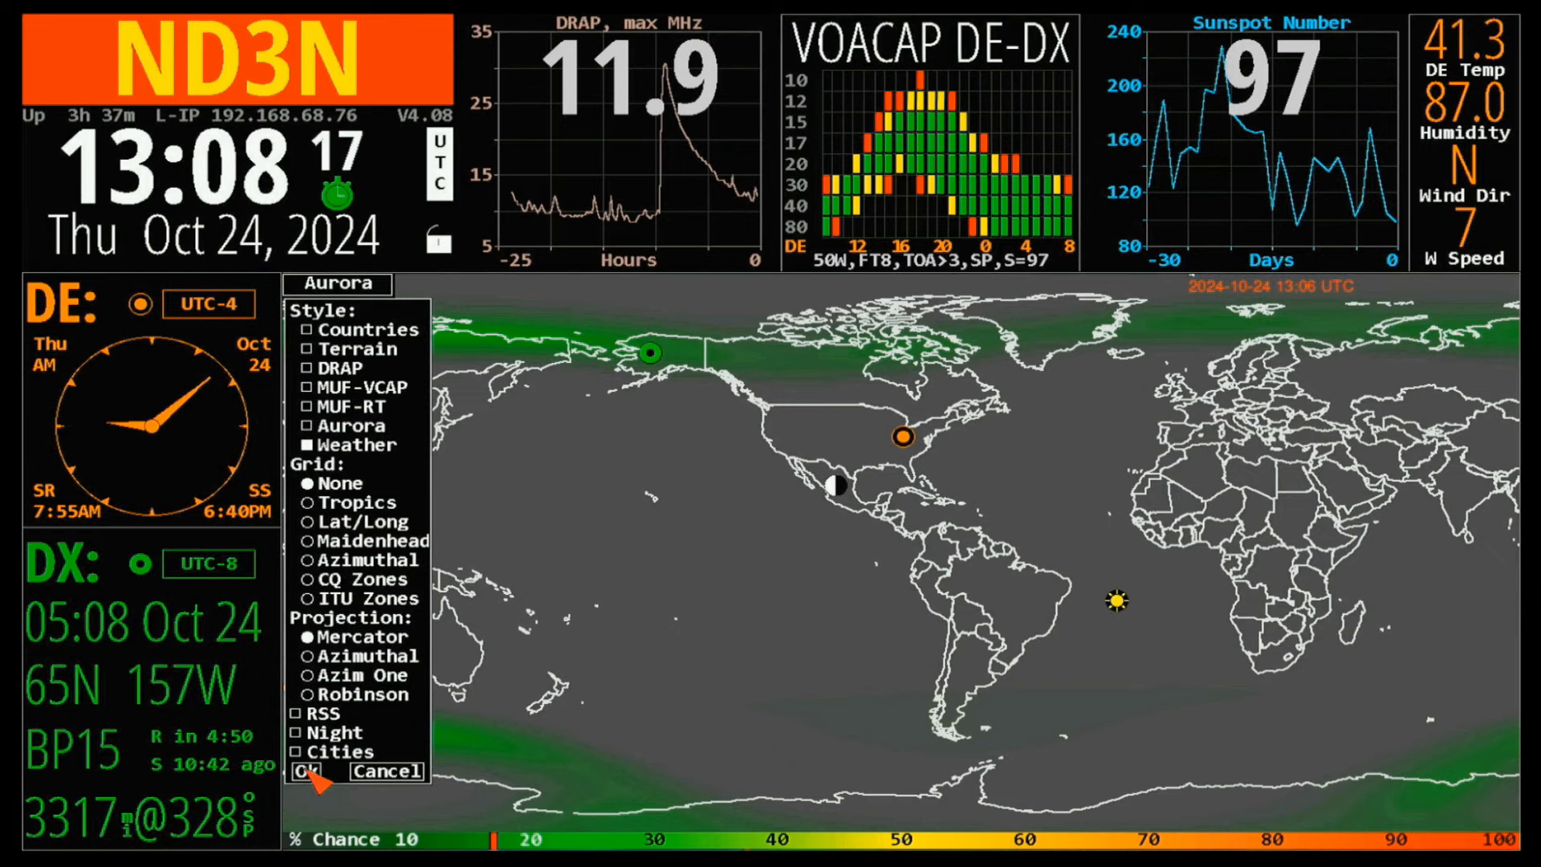
click(311, 771)
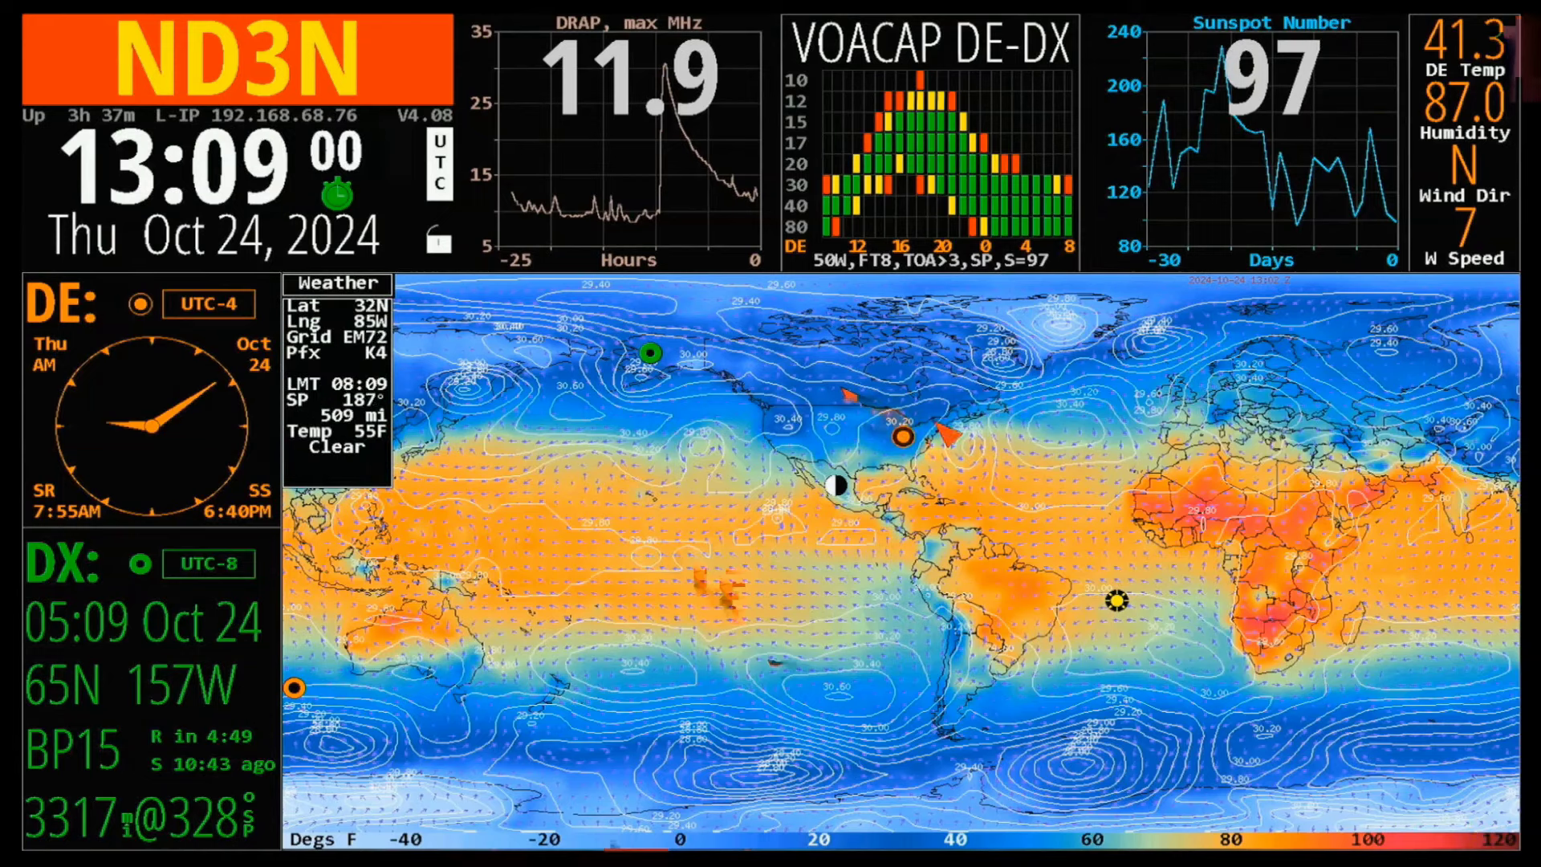
Step: Return the map to the plain Terrain style, dropping Weather
click(332, 285)
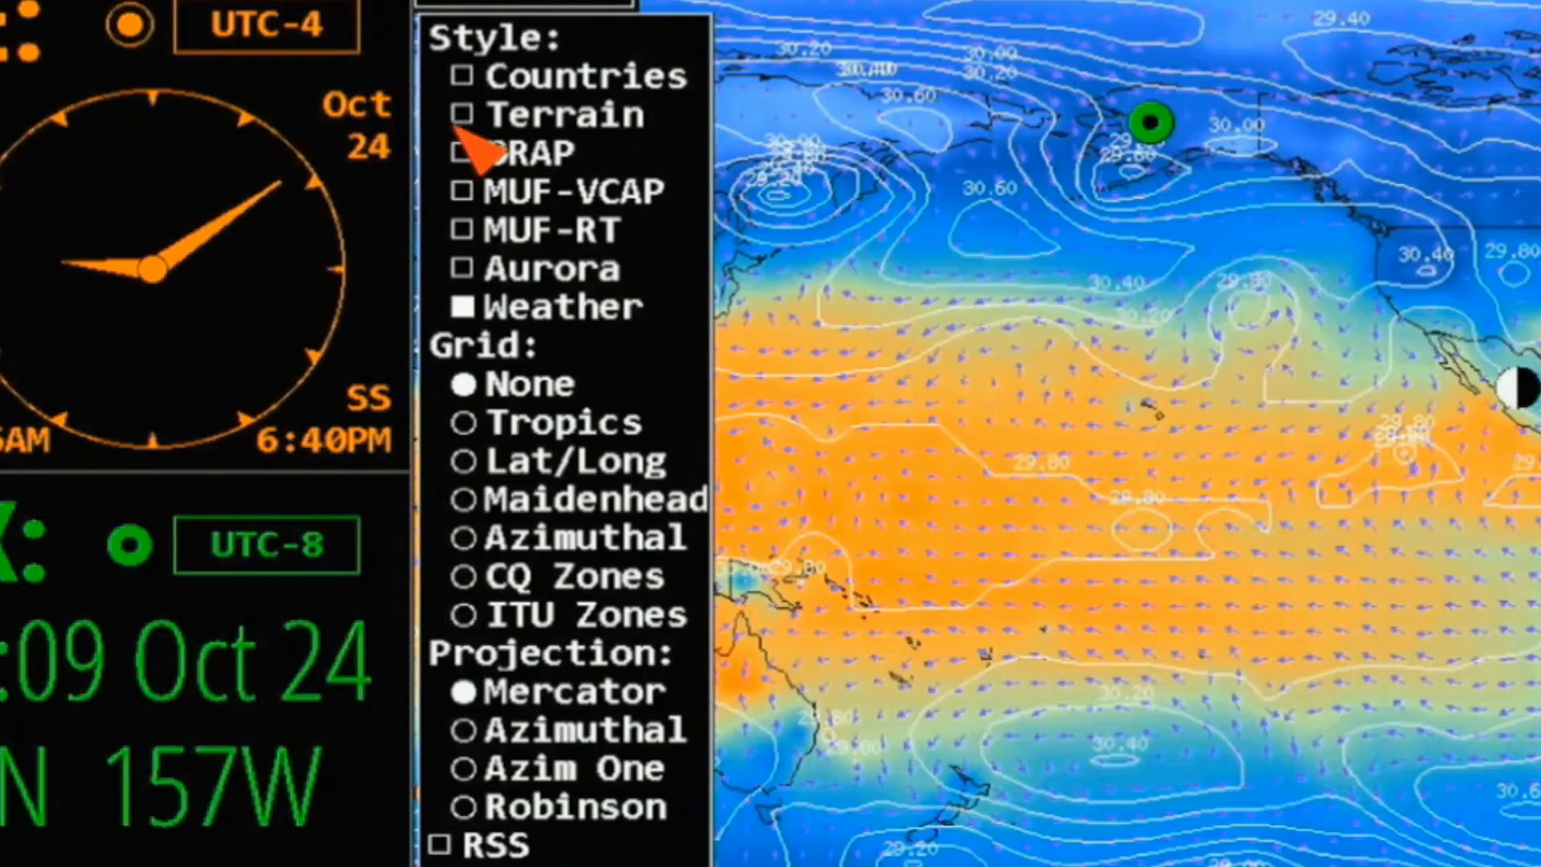
click(464, 117)
click(464, 307)
click(514, 863)
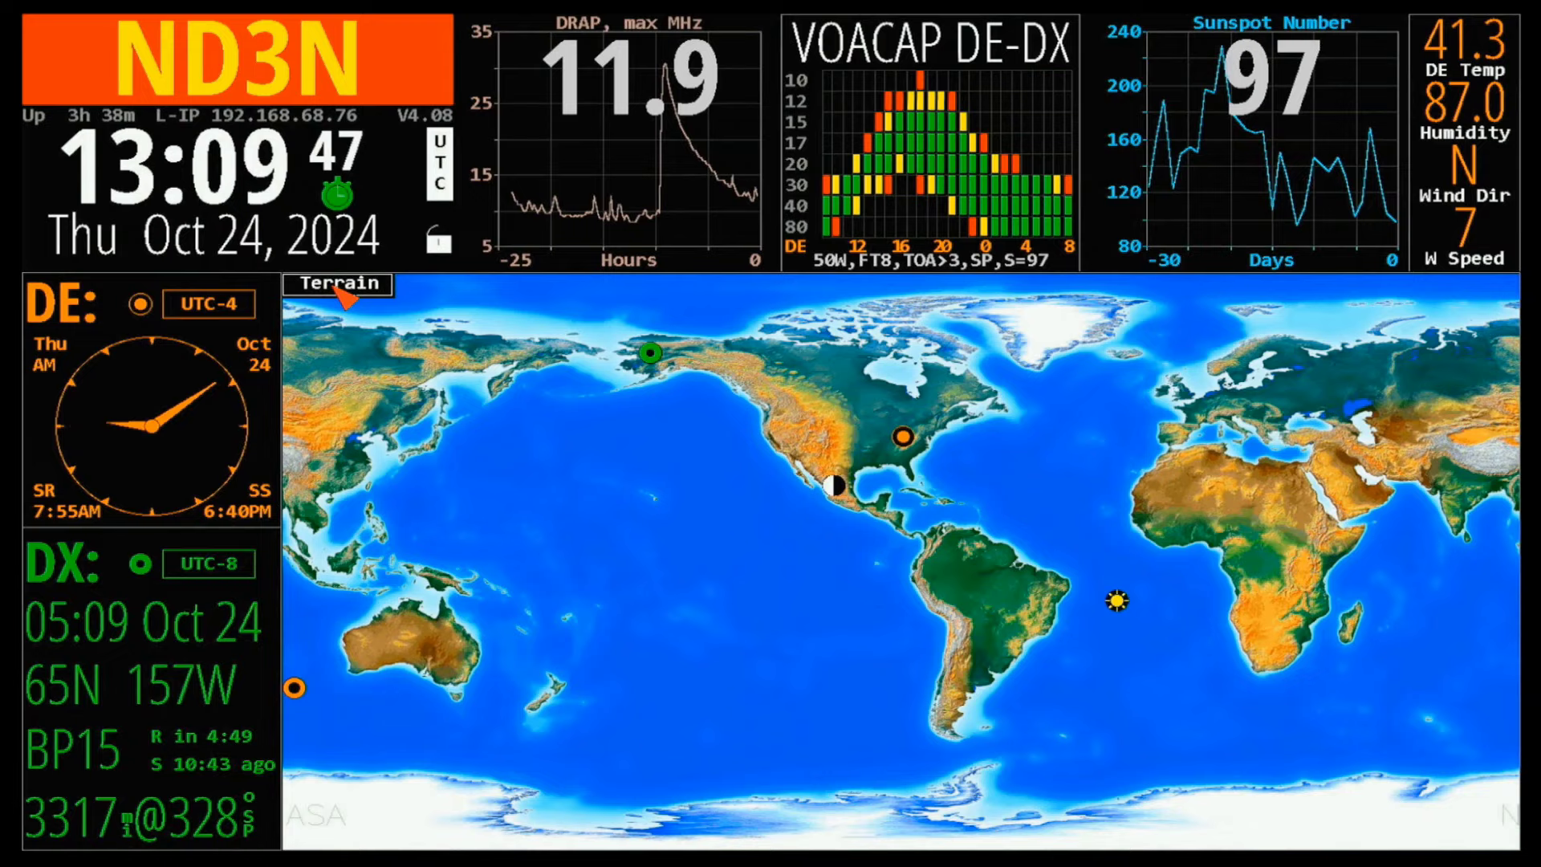
Step: Add Tropics grid lines to the Terrain map, leaving DRAP and MUF-RT unticked
click(341, 293)
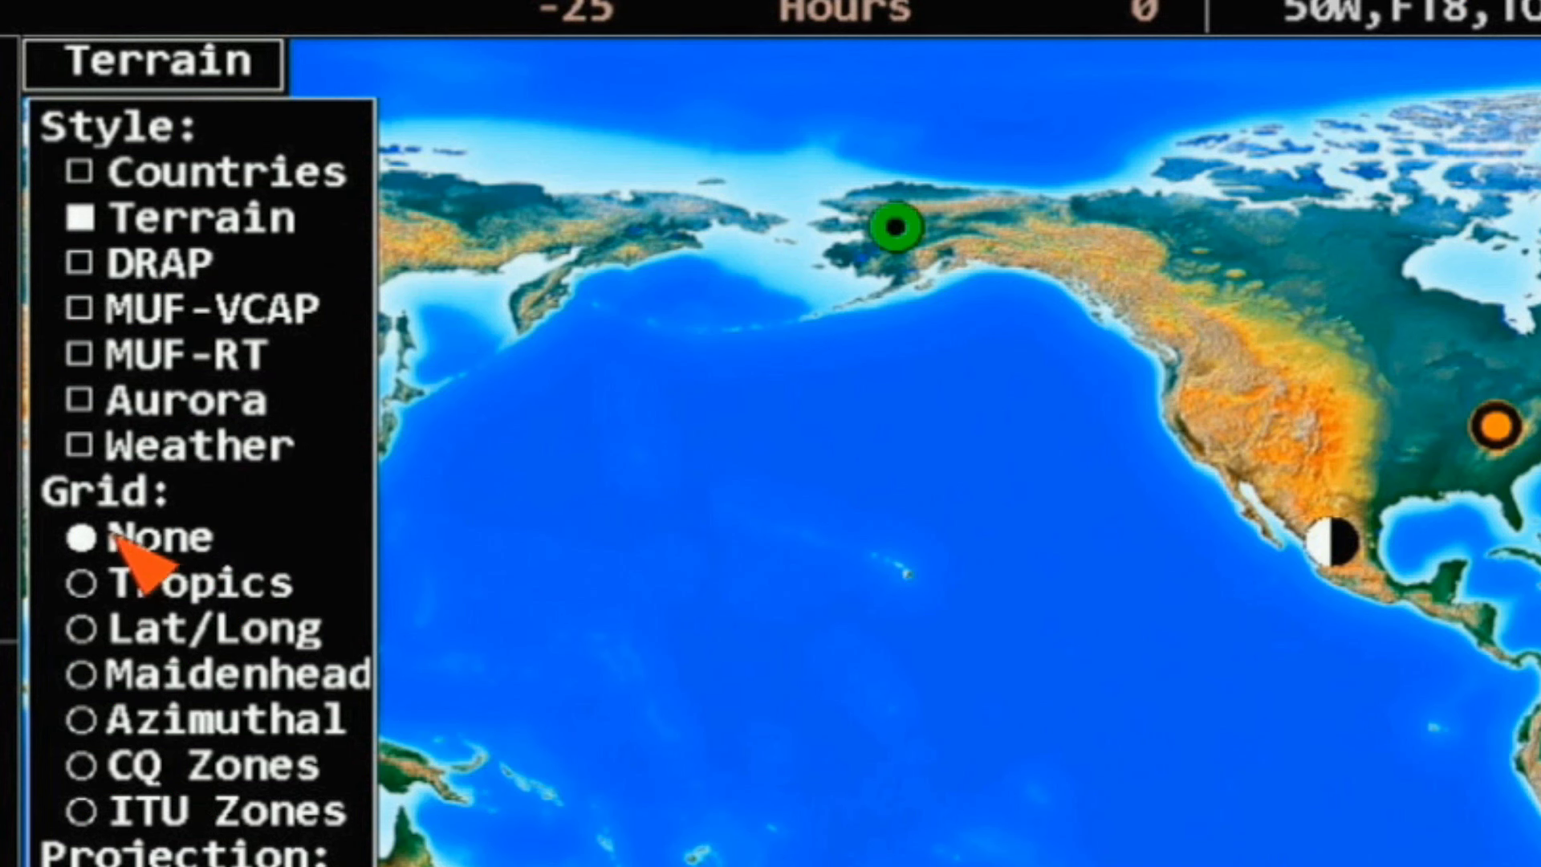
click(84, 585)
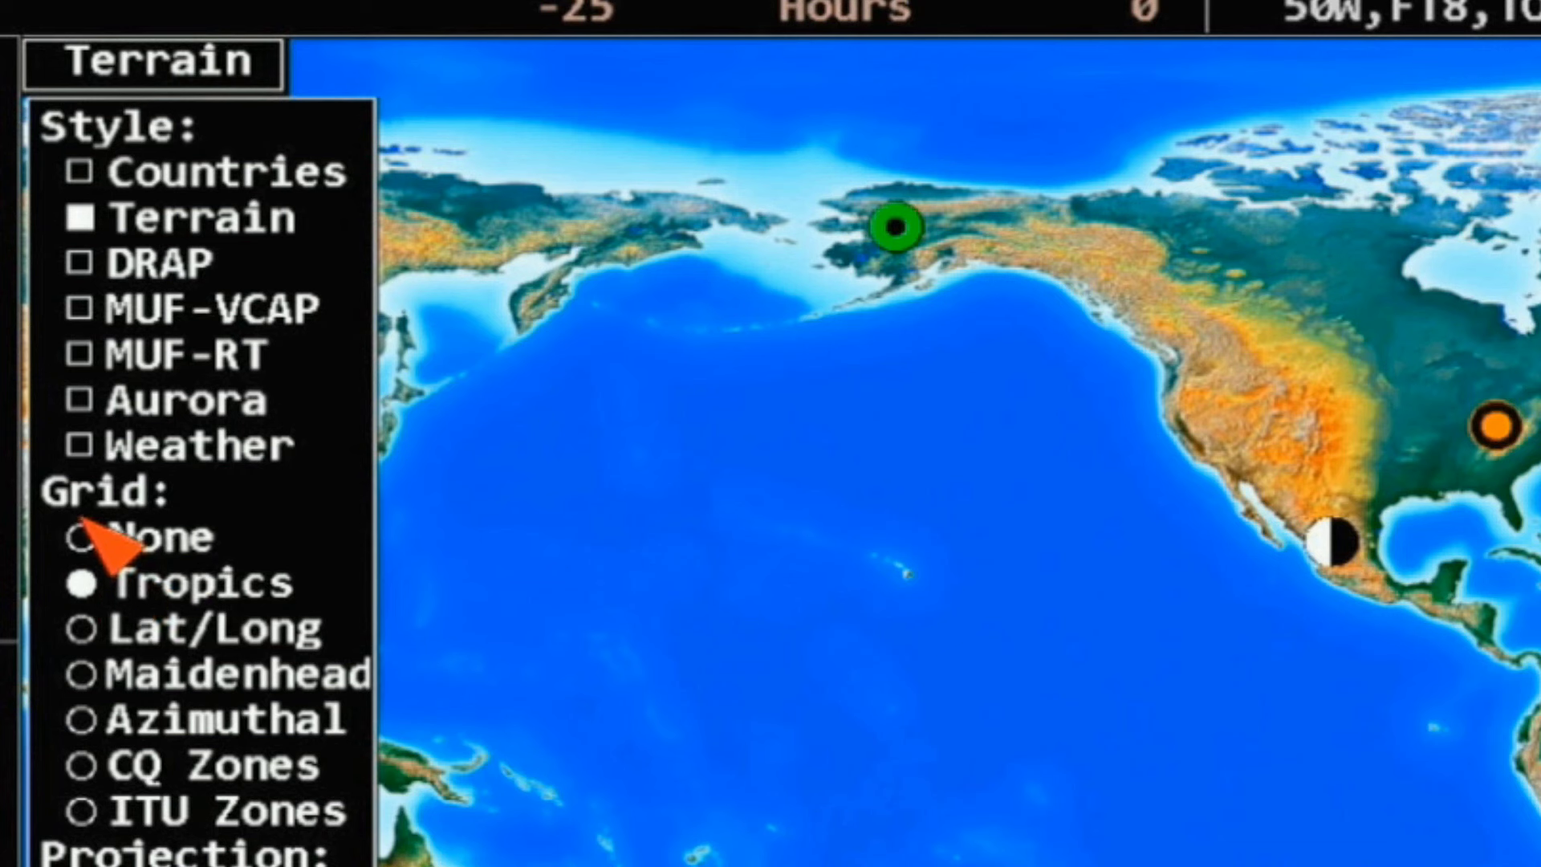
click(80, 266)
click(92, 346)
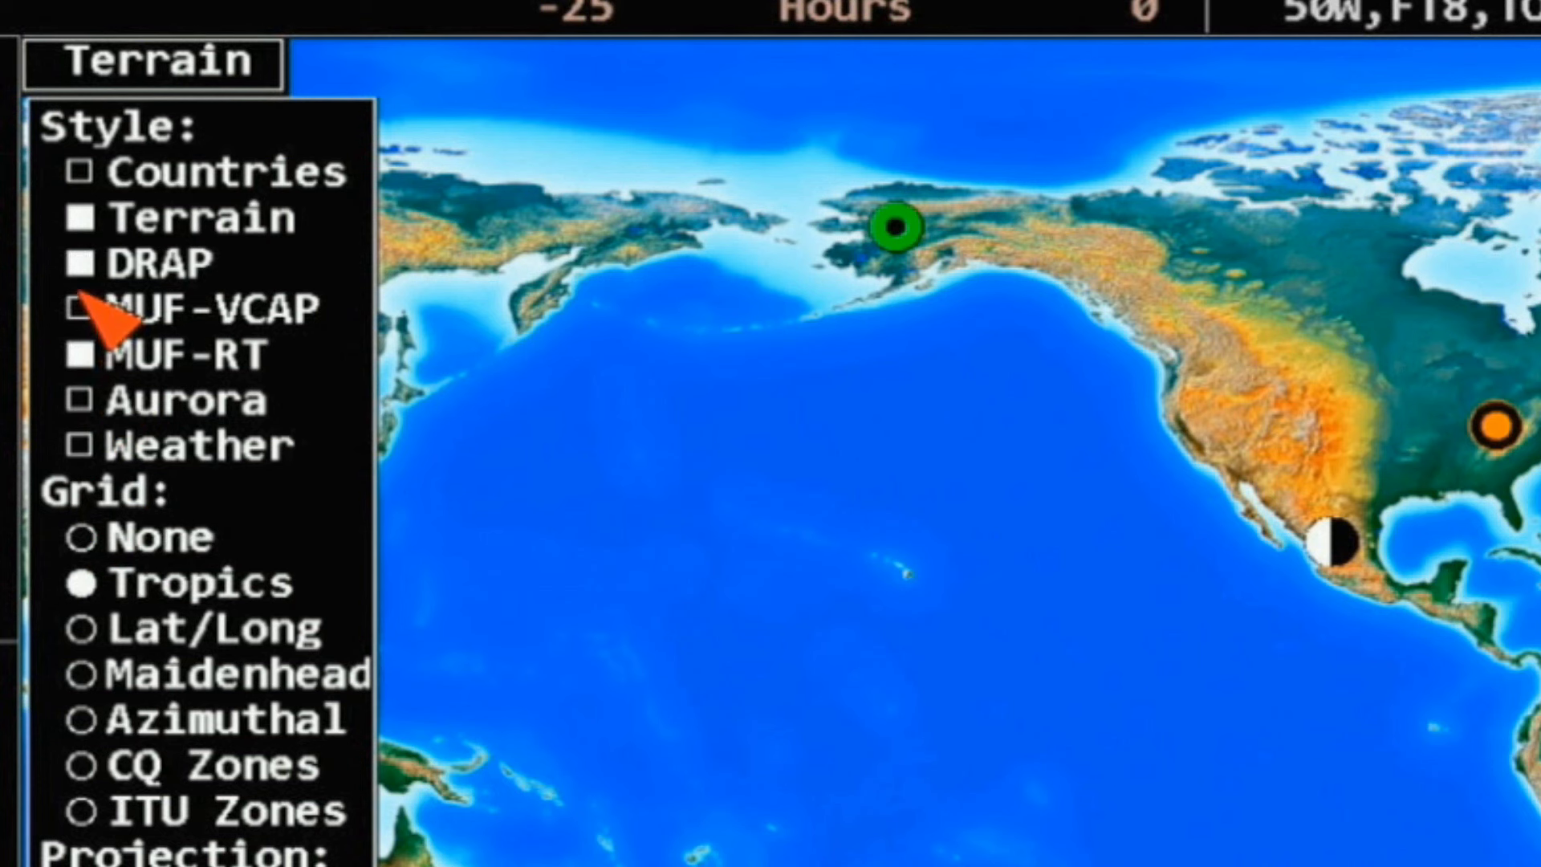
click(87, 354)
click(82, 265)
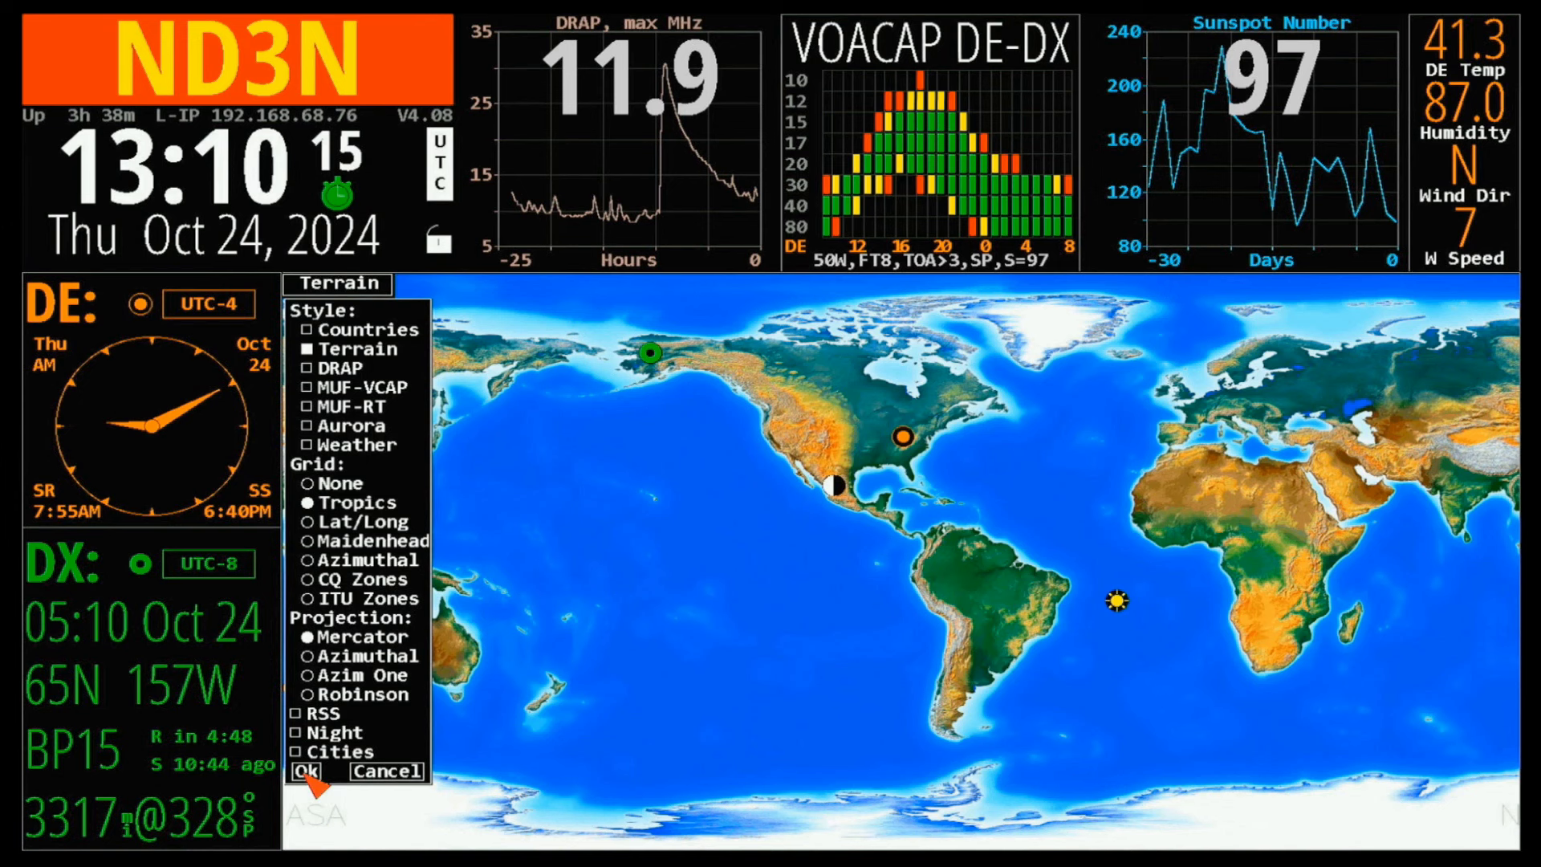
click(306, 773)
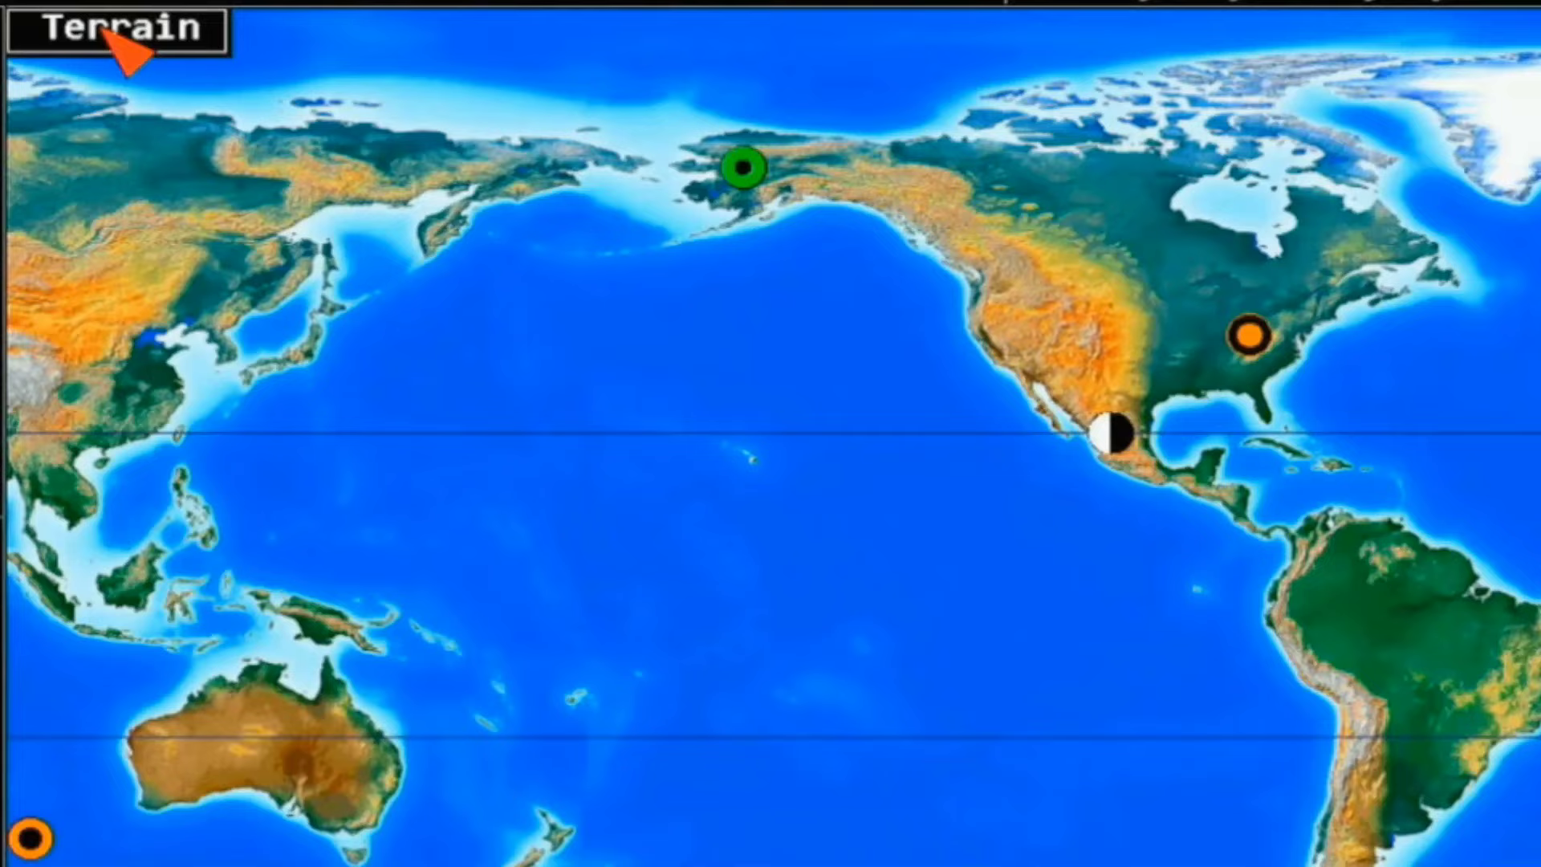
Step: Replace the Tropics lines with a Lat/Long grid on the map
click(105, 31)
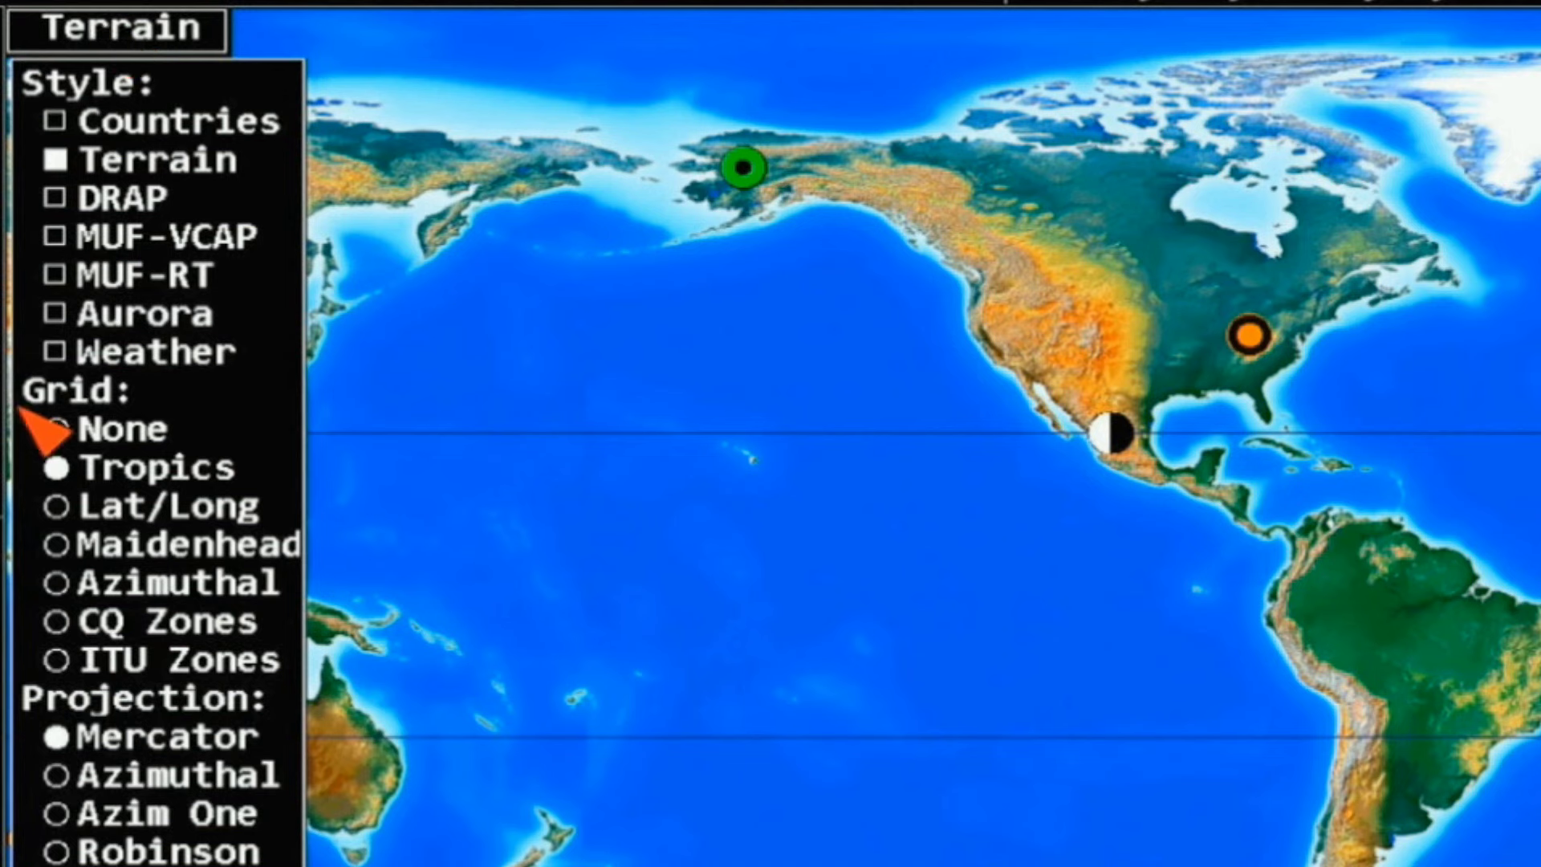
click(53, 509)
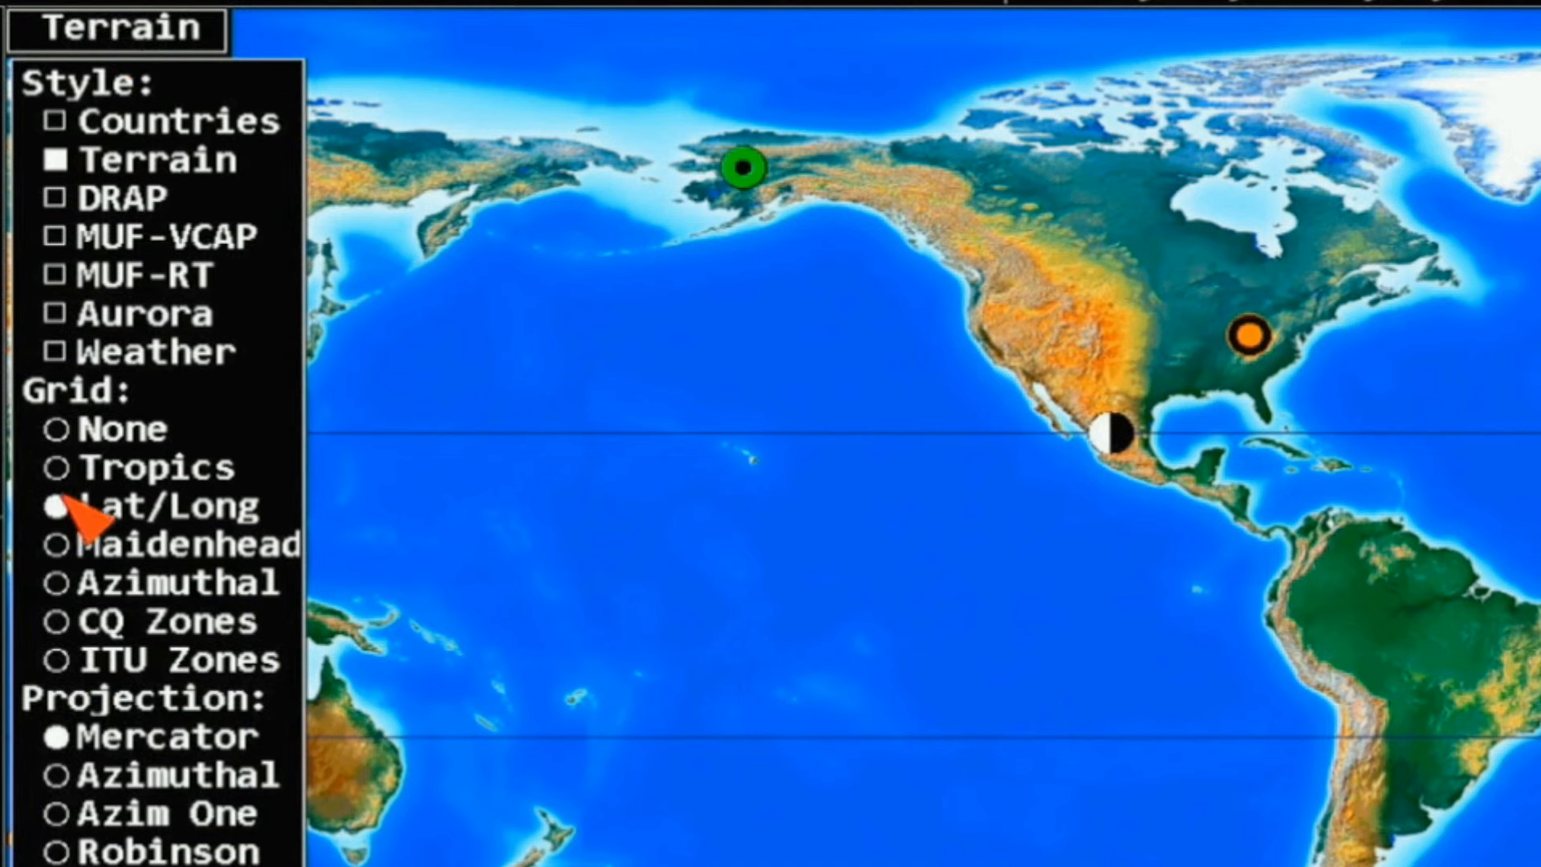
click(716, 865)
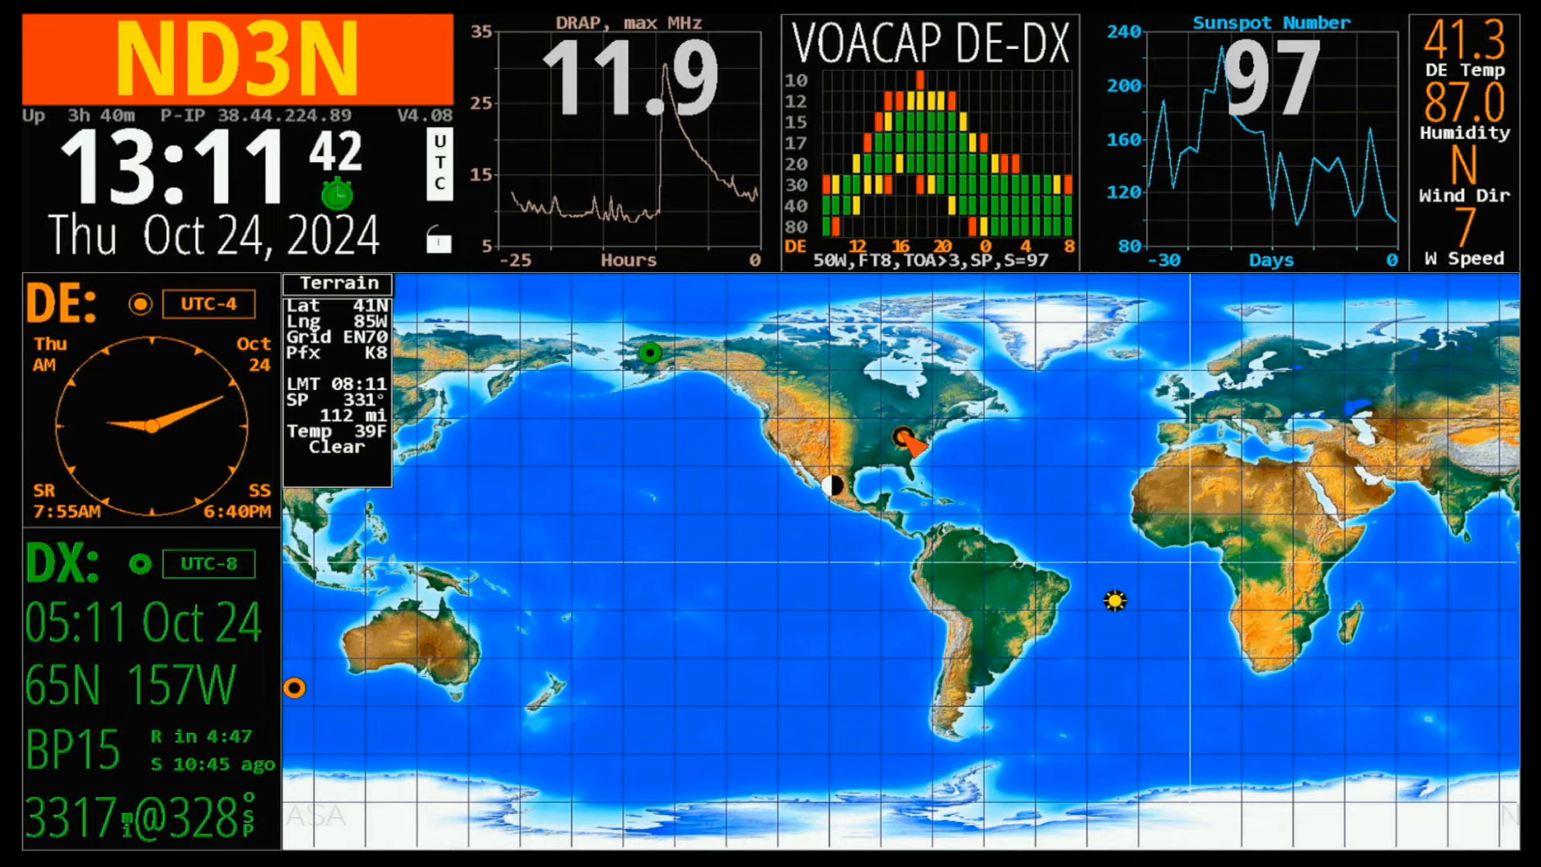
Step: Pick the Maidenhead option in the Terrain map's grid choices
click(340, 282)
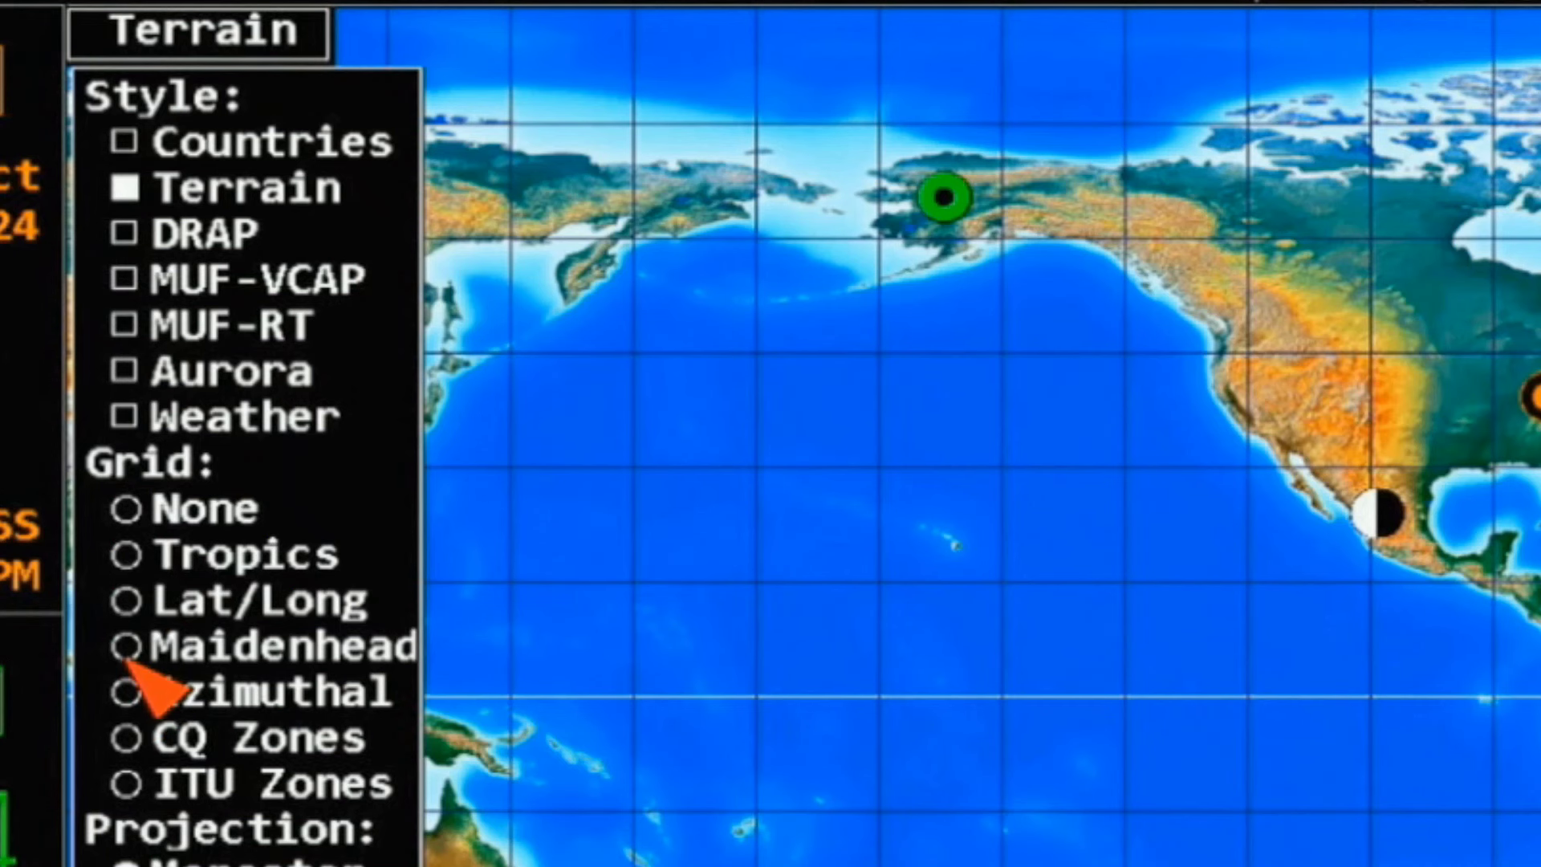
click(126, 655)
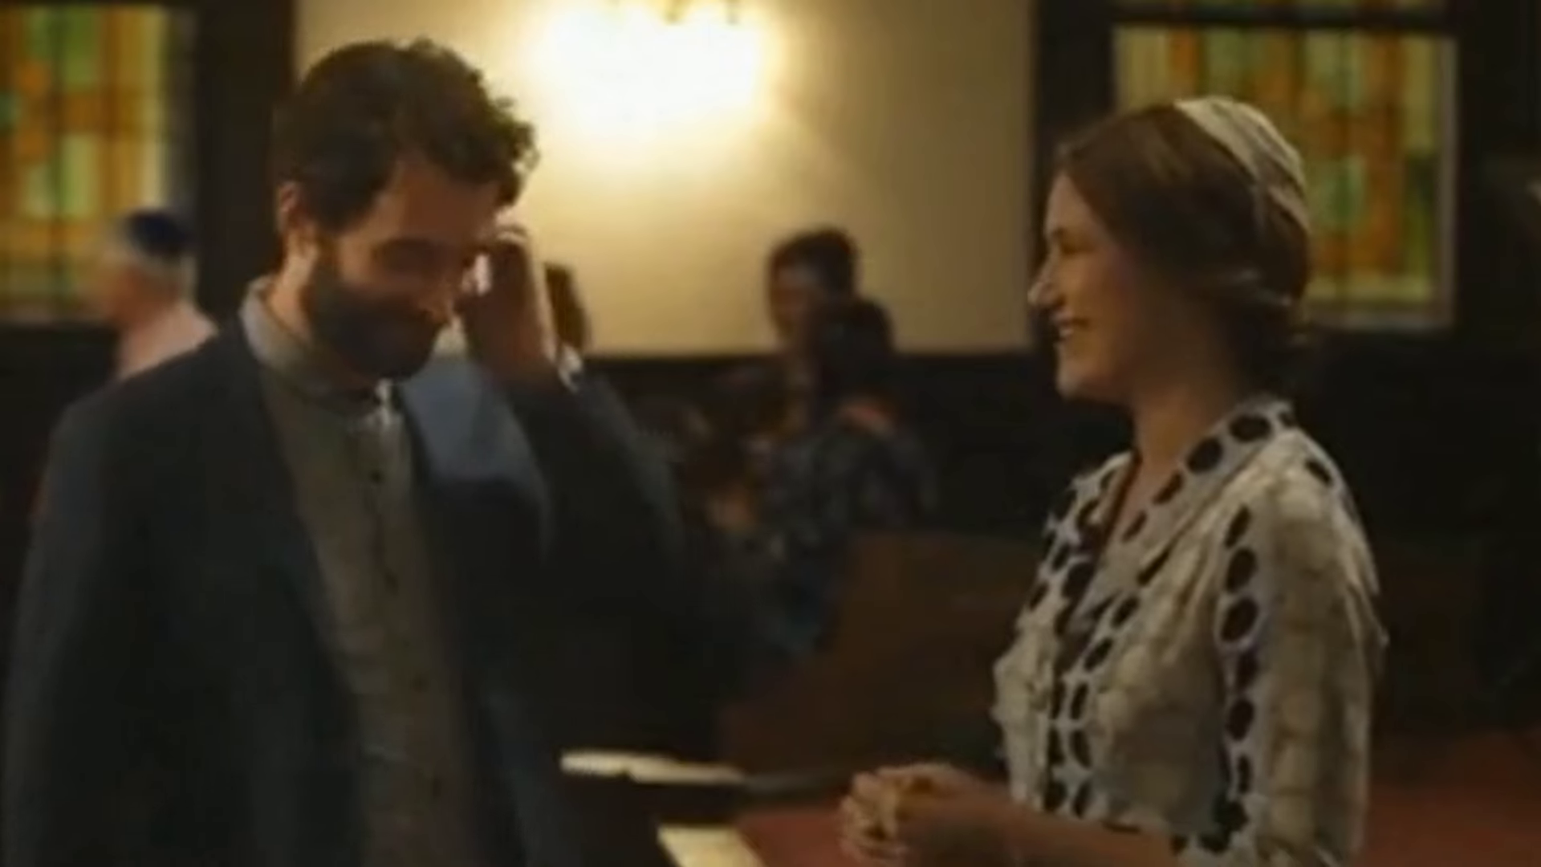
Step: Overlay an Azimuthal grid centred on home on the Terrain map, then reopen the map options
click(308, 576)
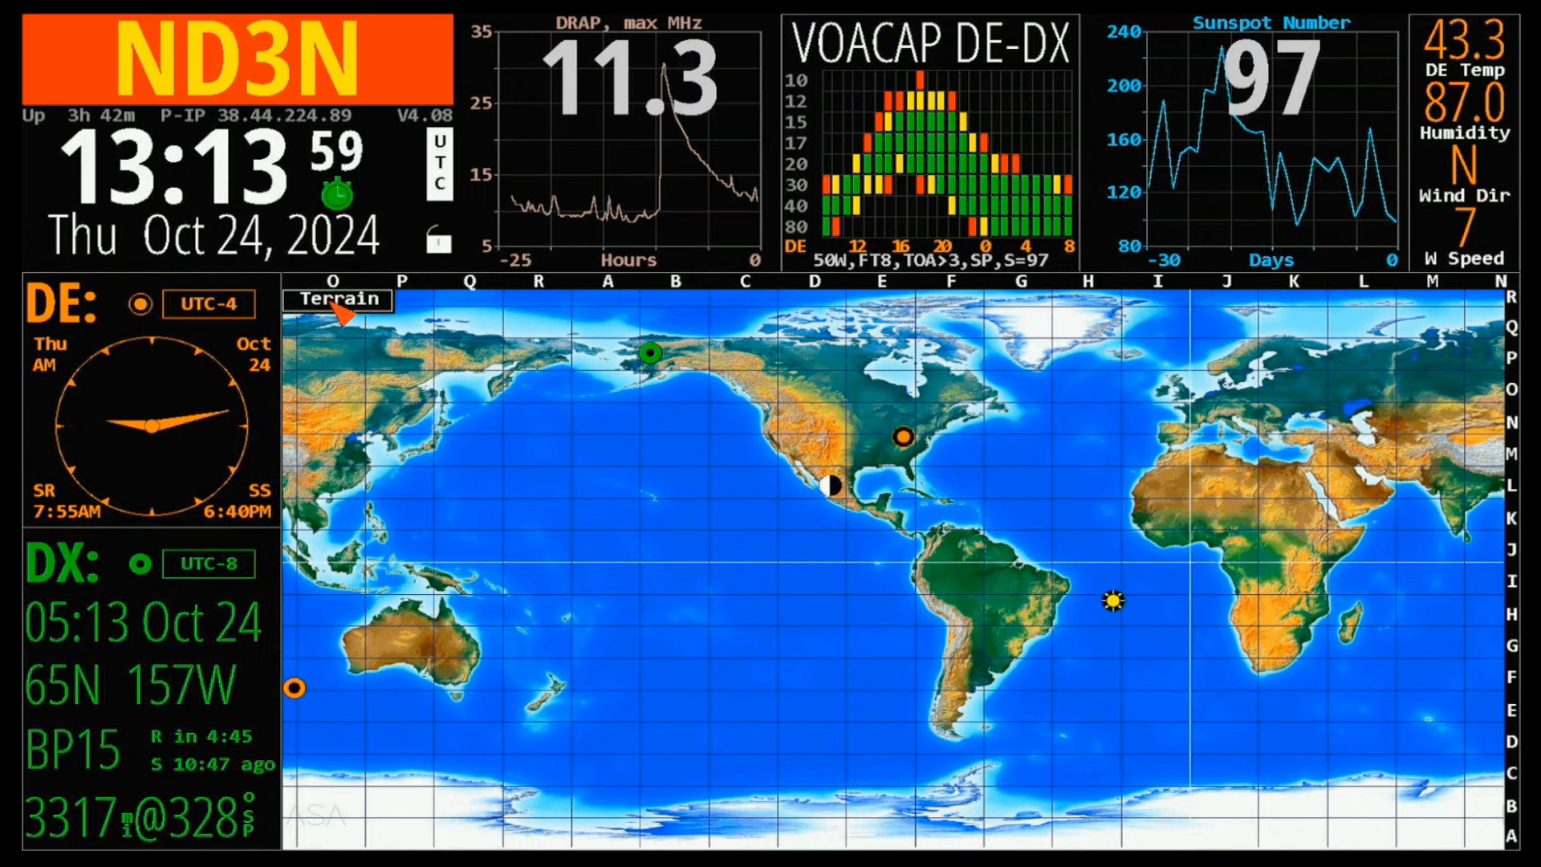
click(340, 300)
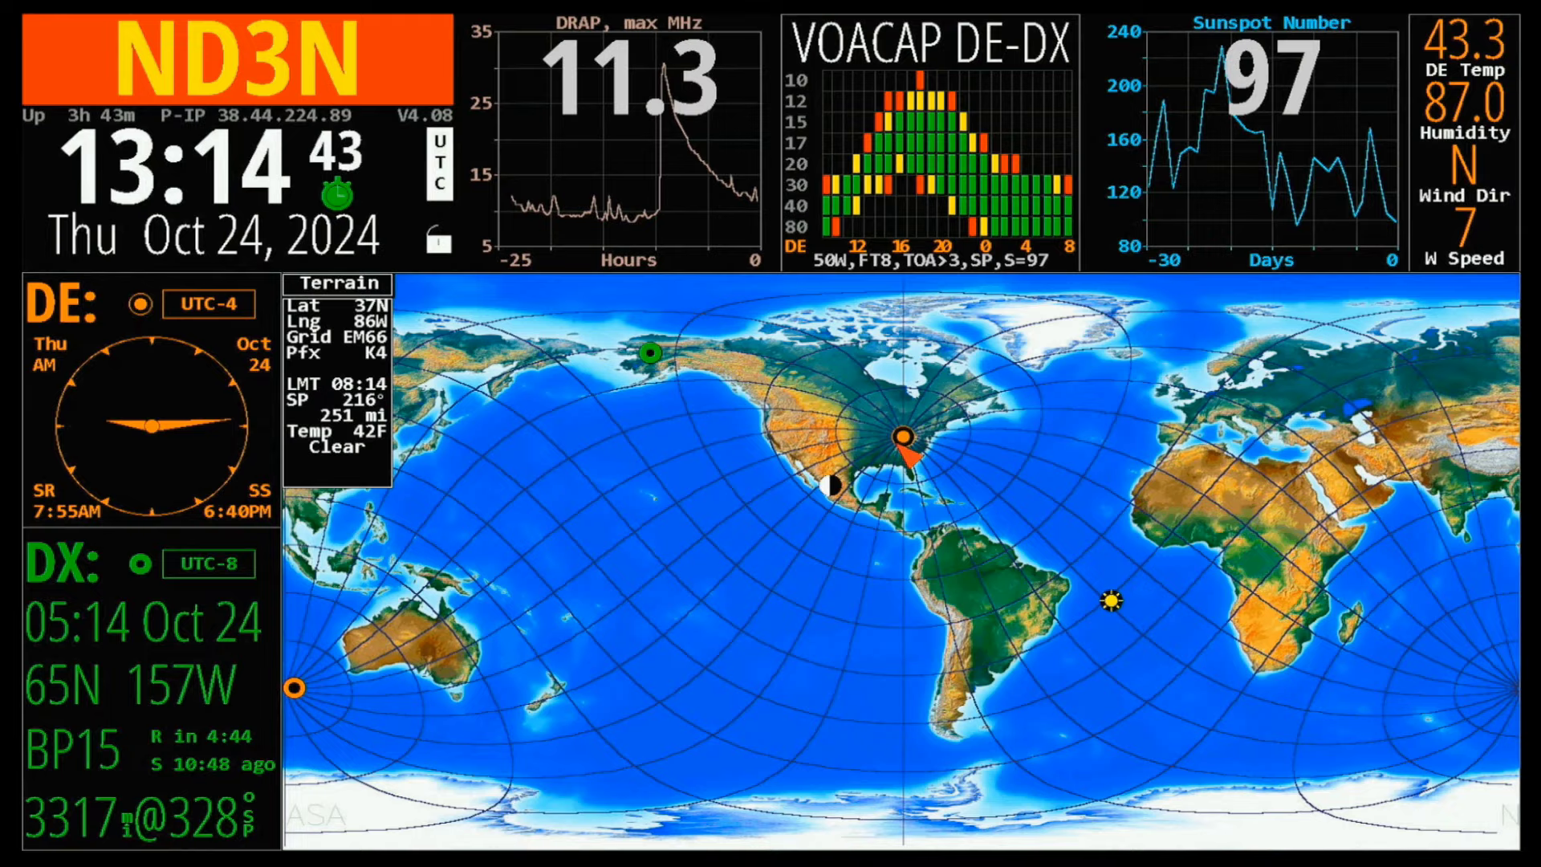
Step: Replace the Azimuthal grid with the numbered CQ Zones grid on the Terrain map
click(337, 282)
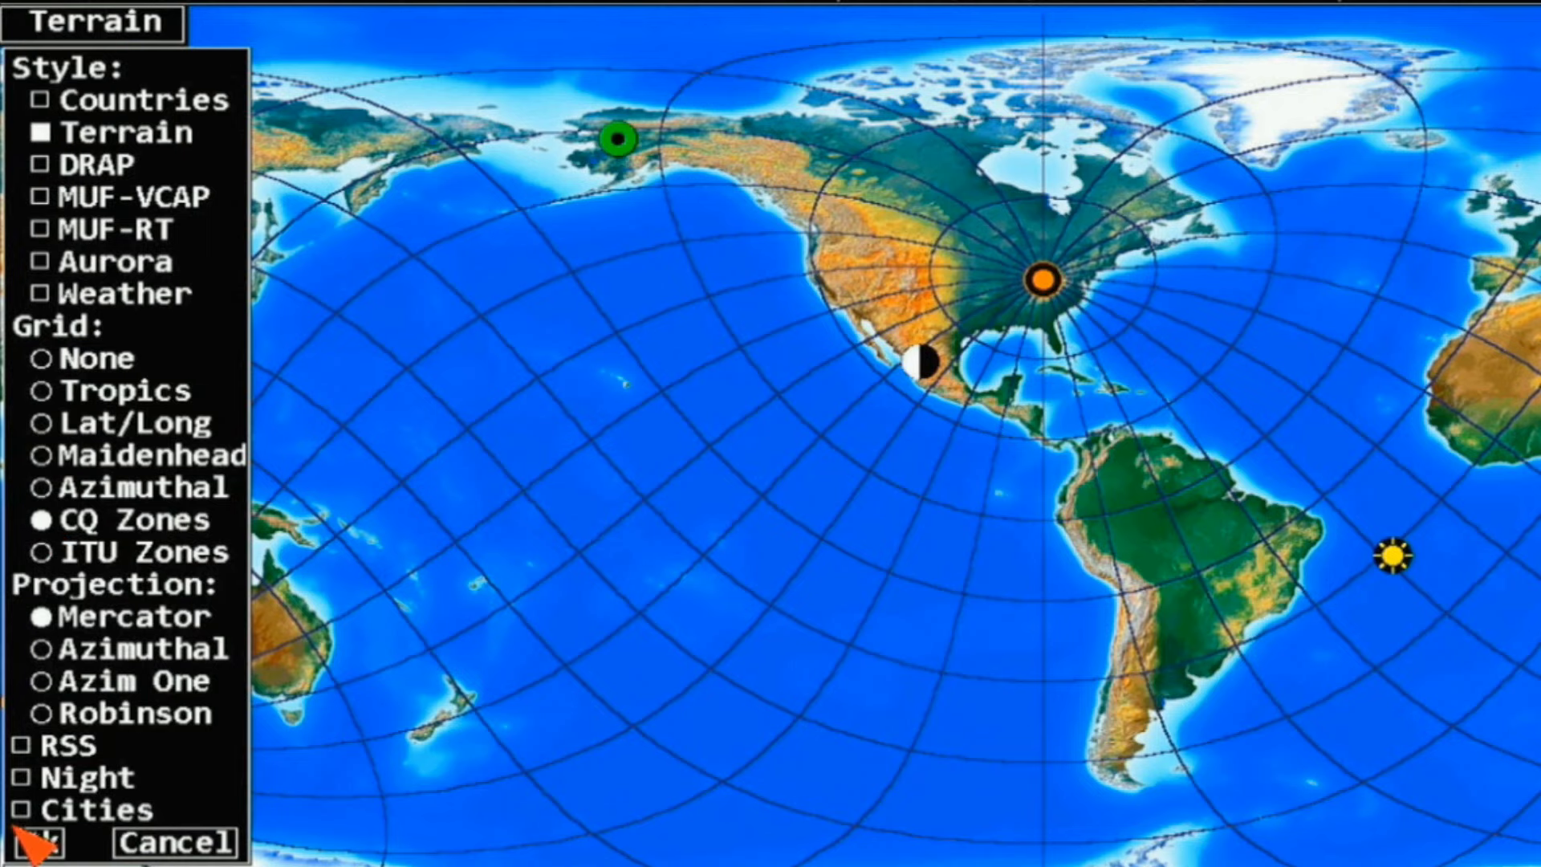
click(36, 843)
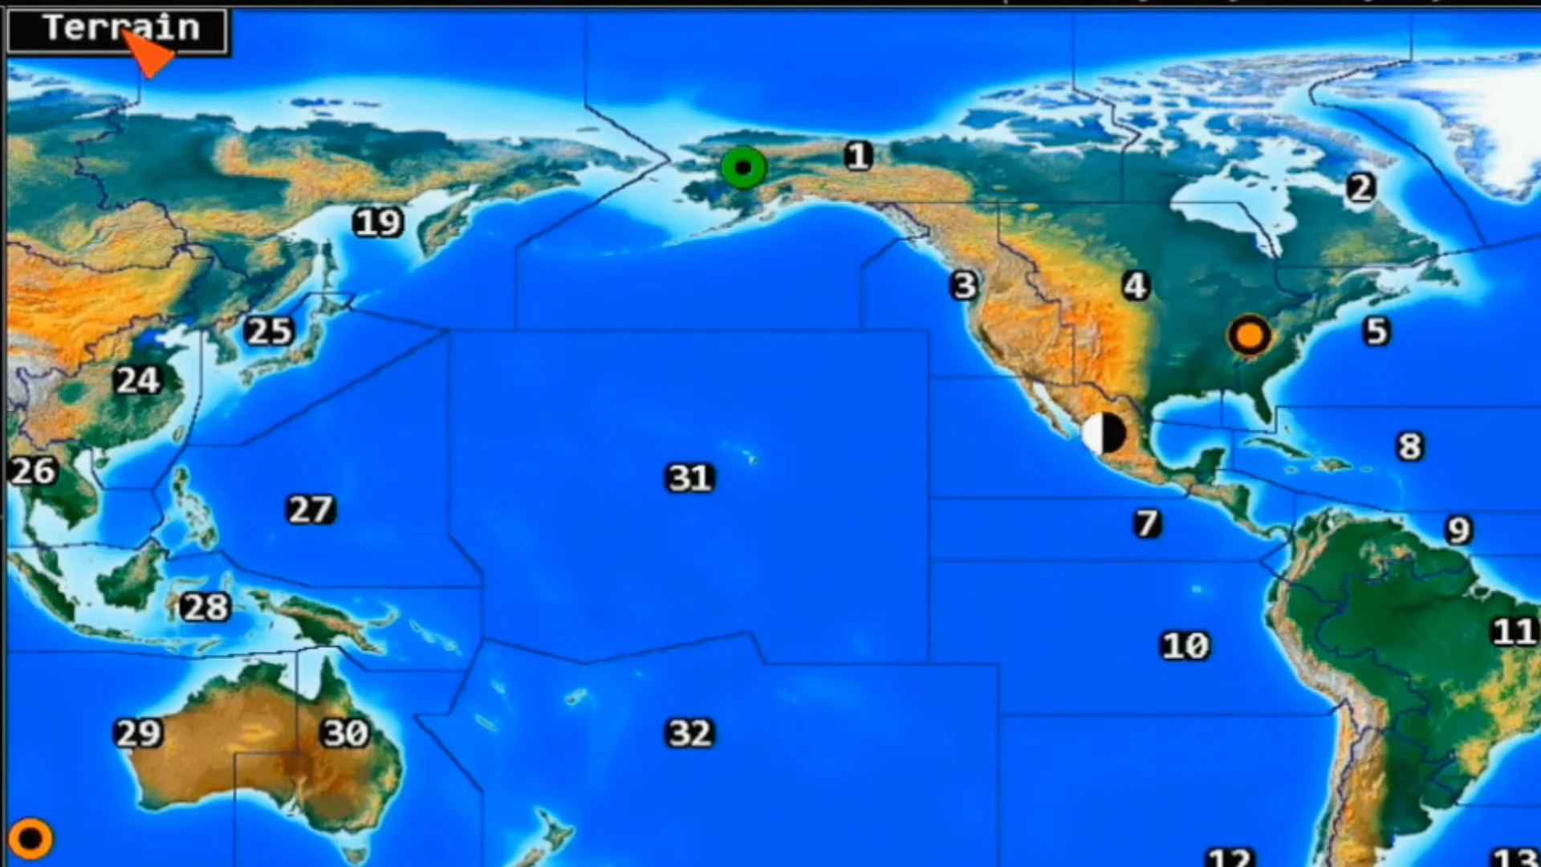
Step: Apply the ITU Zones grid, then reopen the map options and choose the Maidenhead grid
click(126, 32)
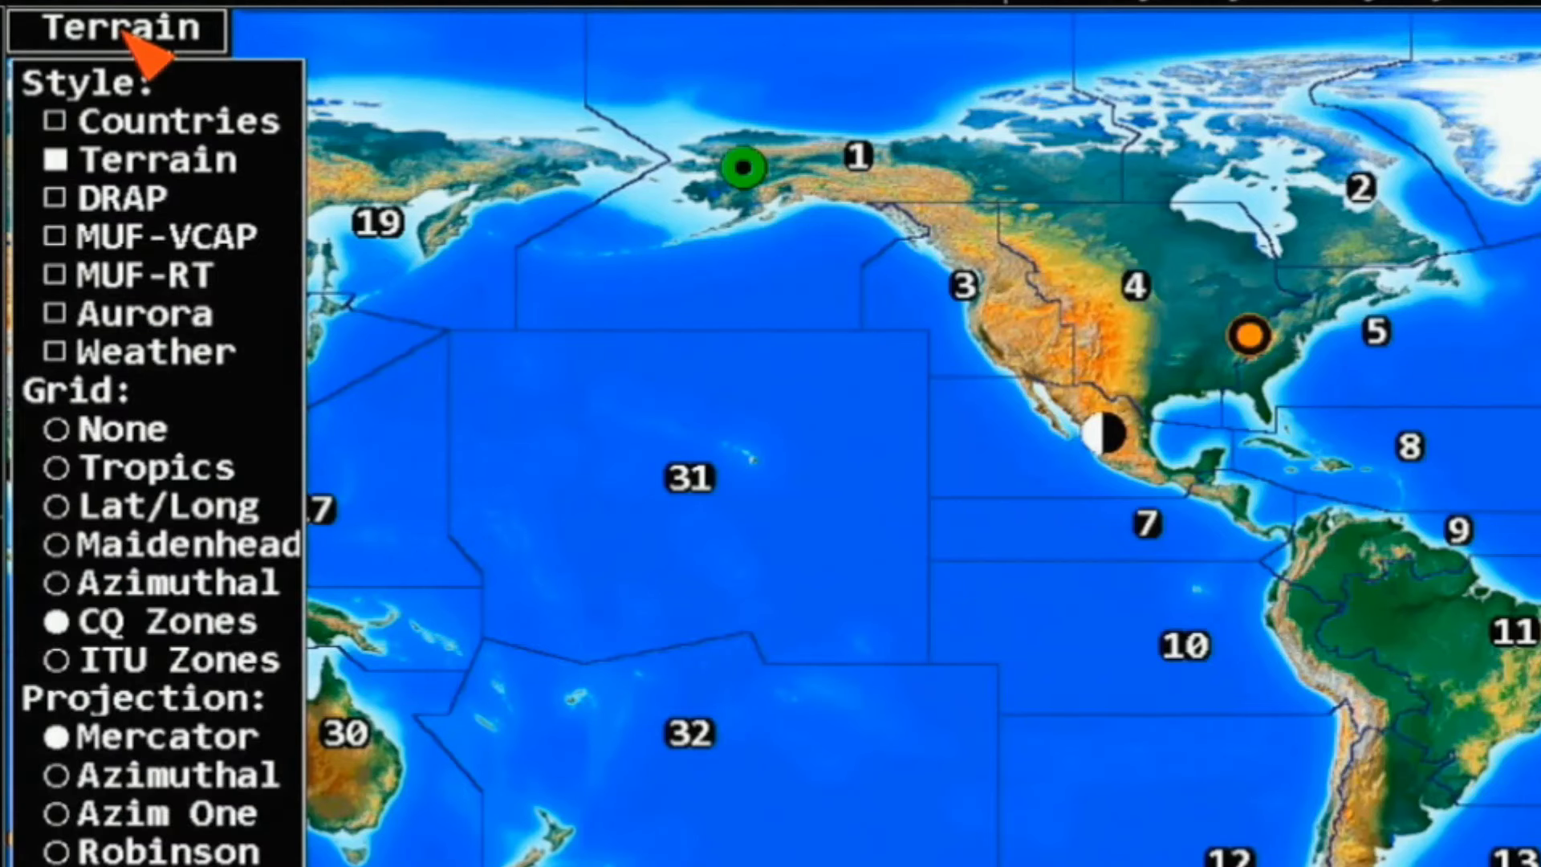
click(58, 667)
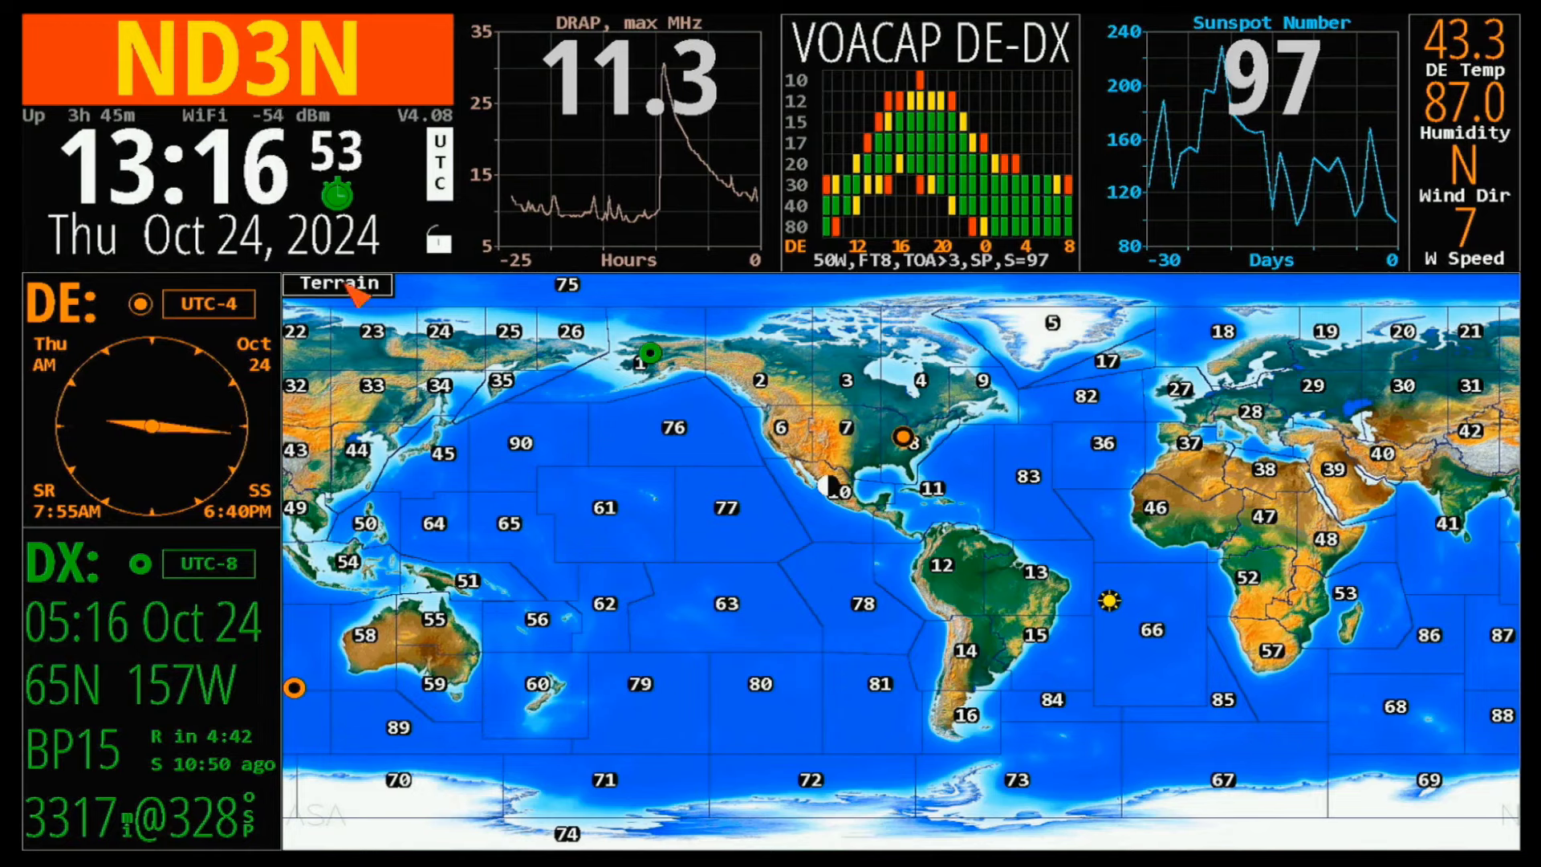
click(345, 285)
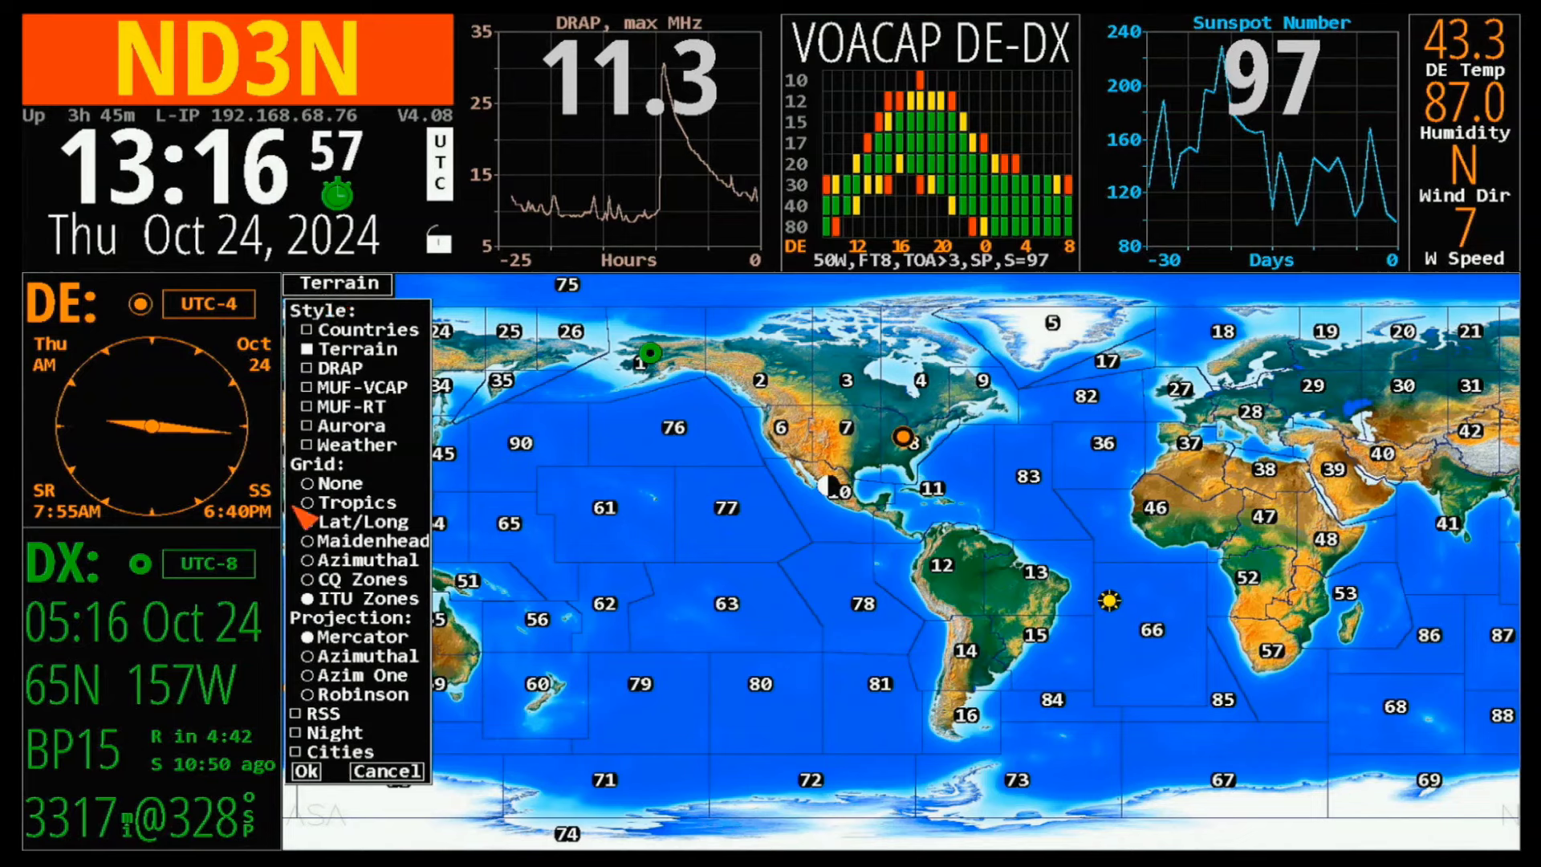
click(309, 542)
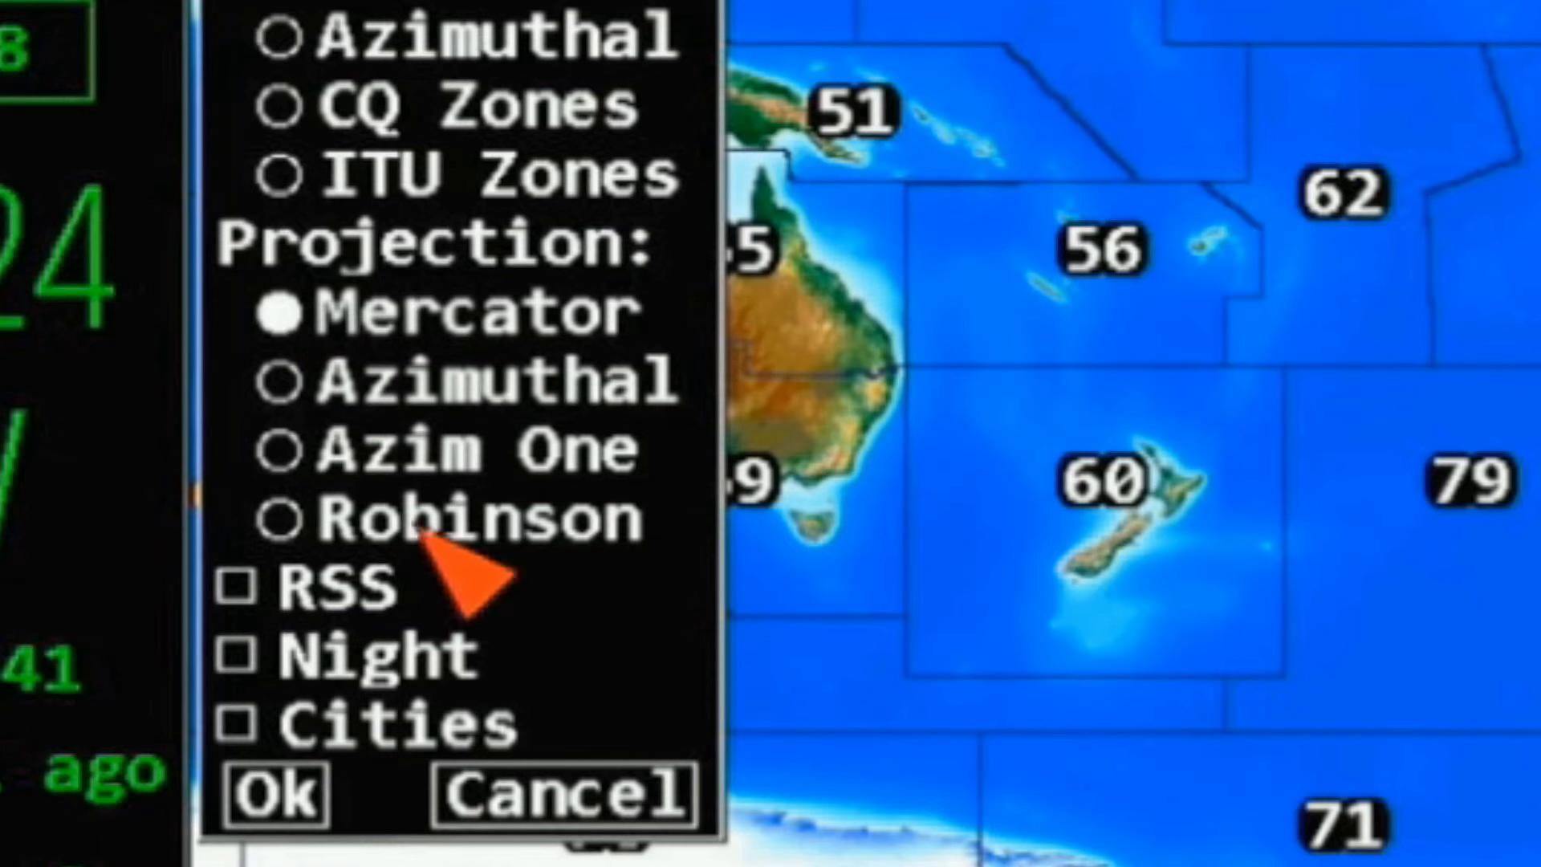
Step: Apply the Maidenhead grid, then try the Azimuthal and Azim One projections
click(277, 803)
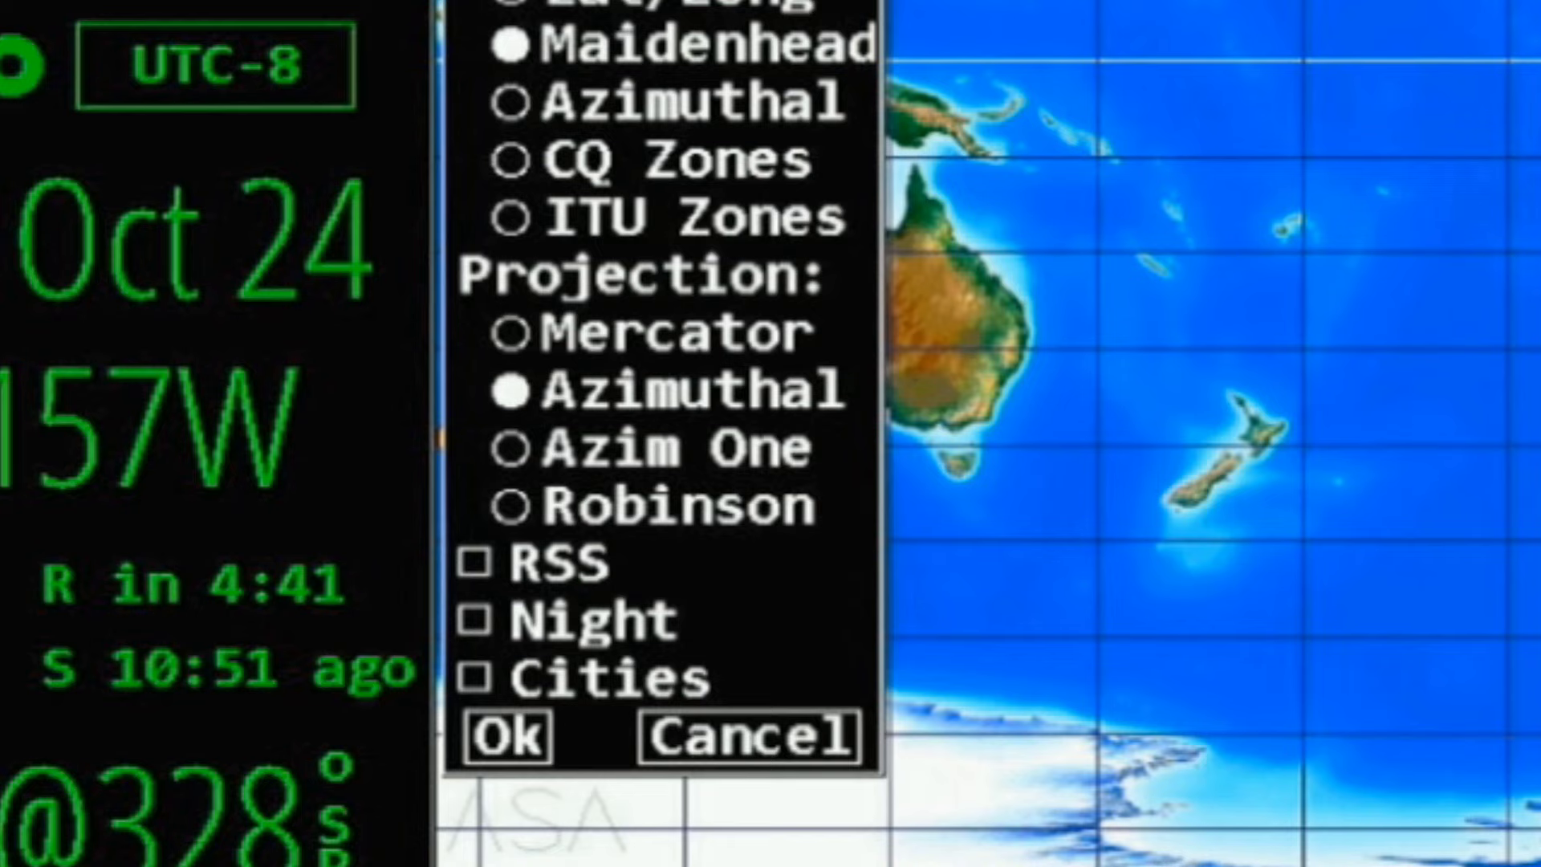
click(526, 736)
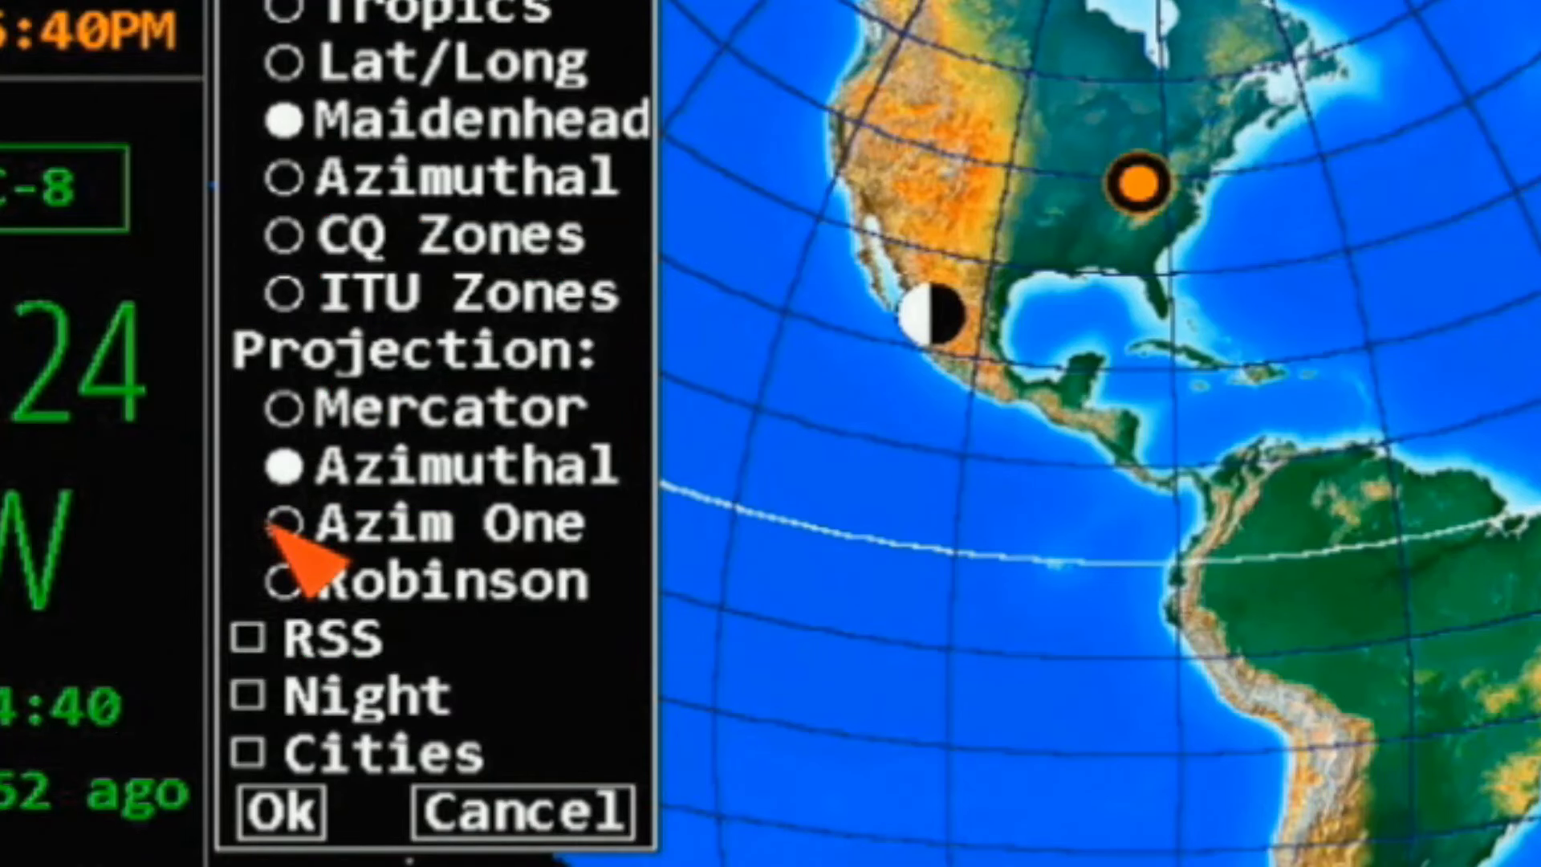
click(281, 523)
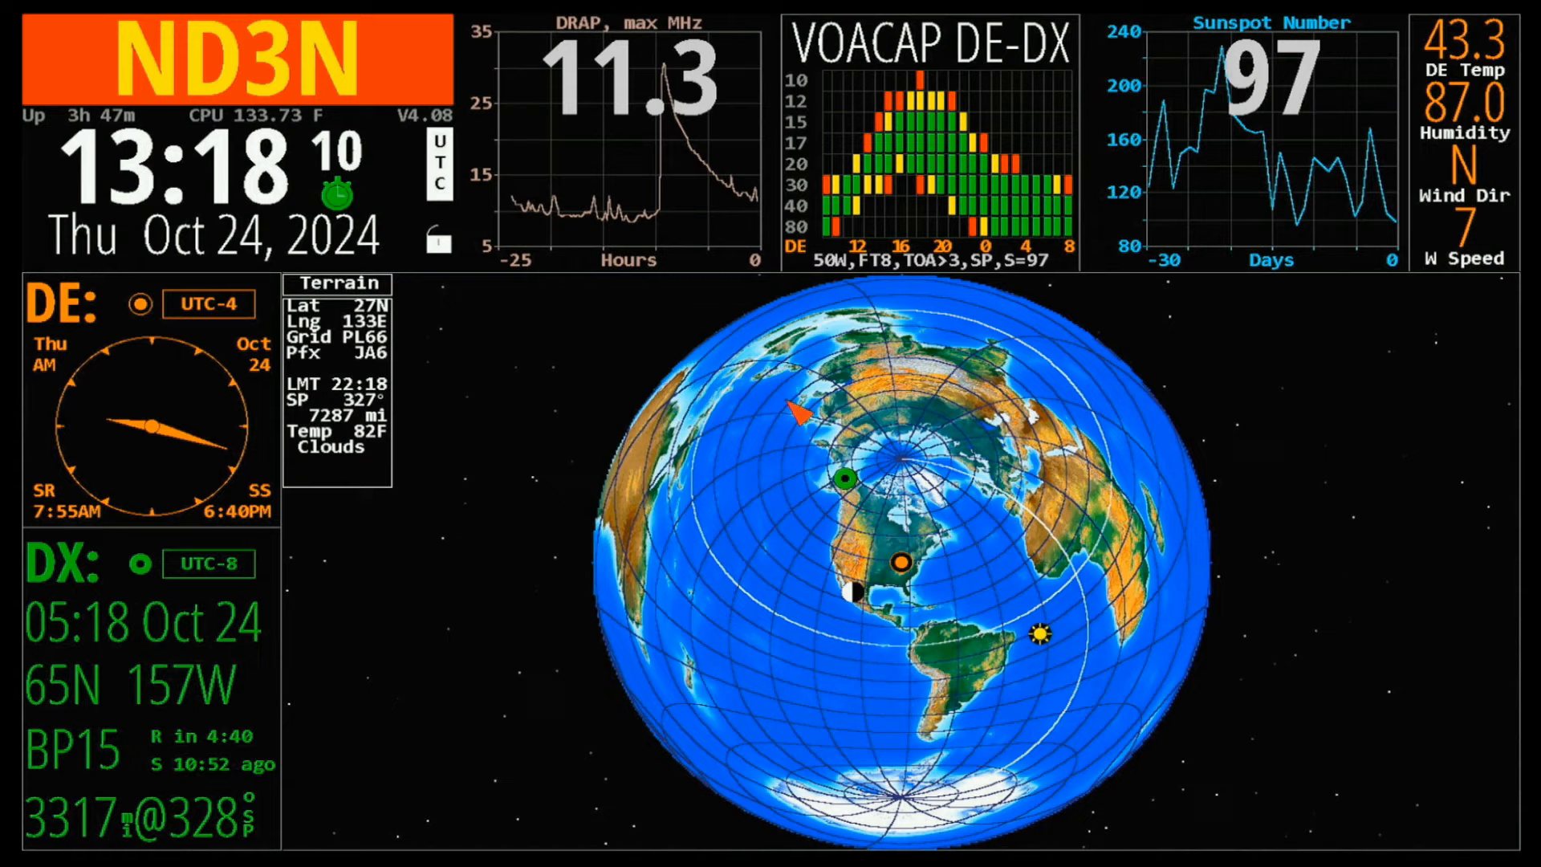
Step: Switch the Maidenhead-gridded Terrain map to the Robinson projection
click(340, 282)
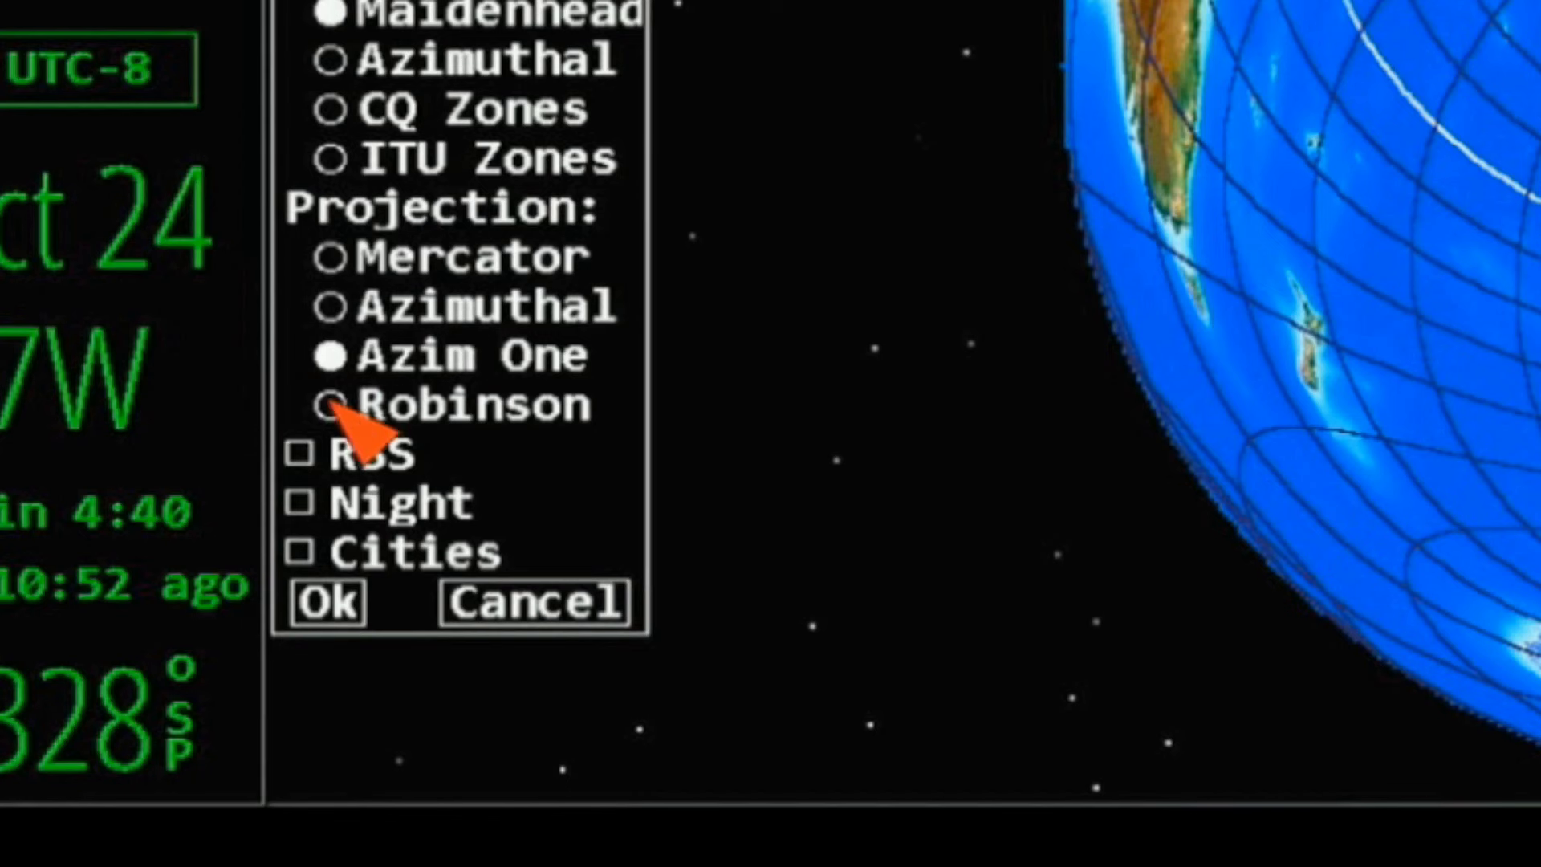
click(339, 411)
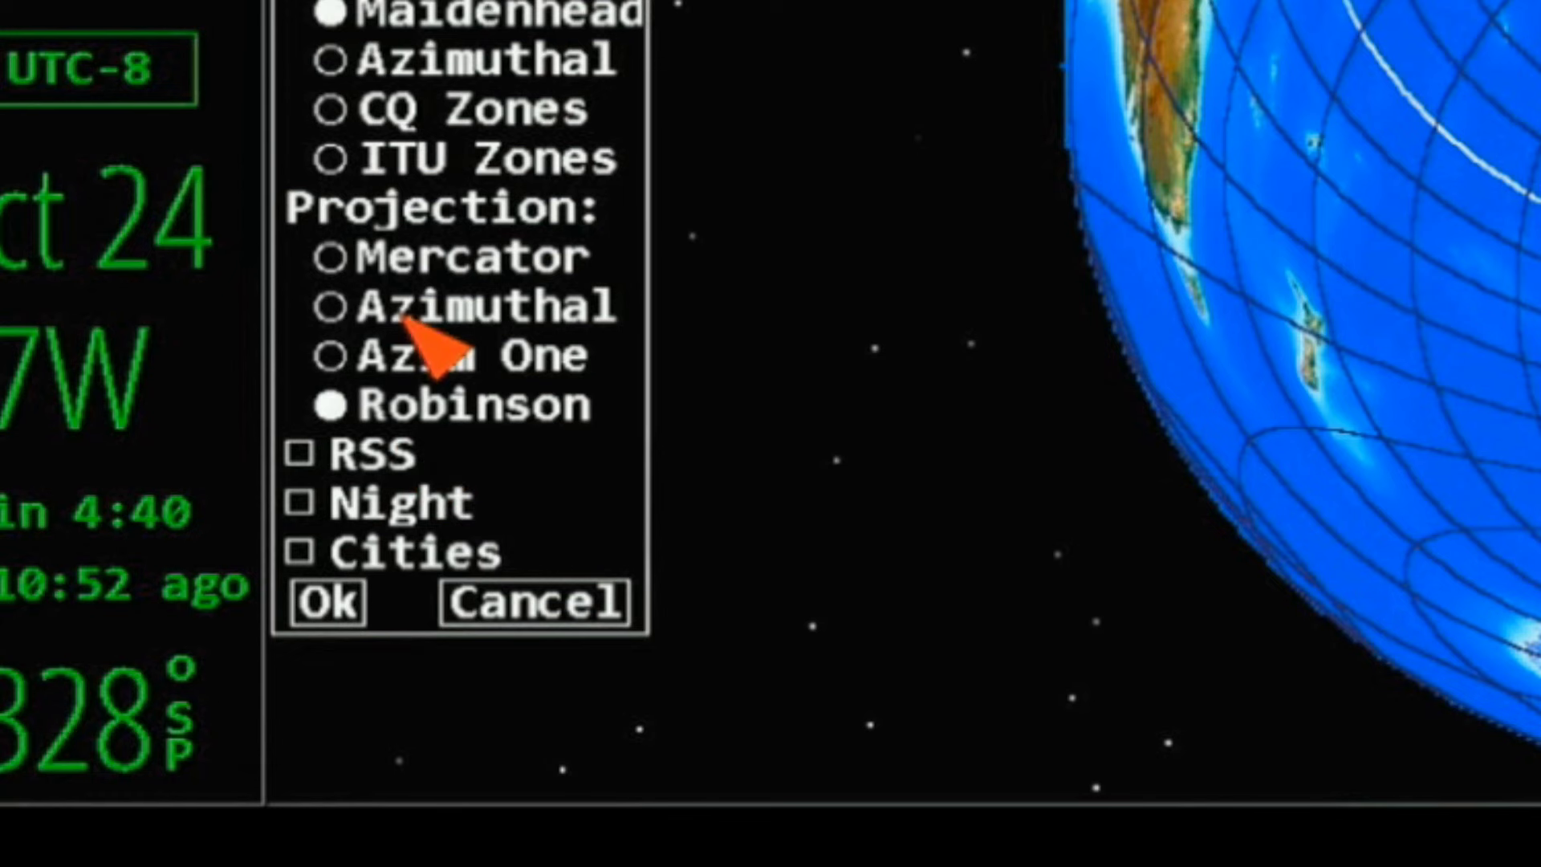
click(319, 601)
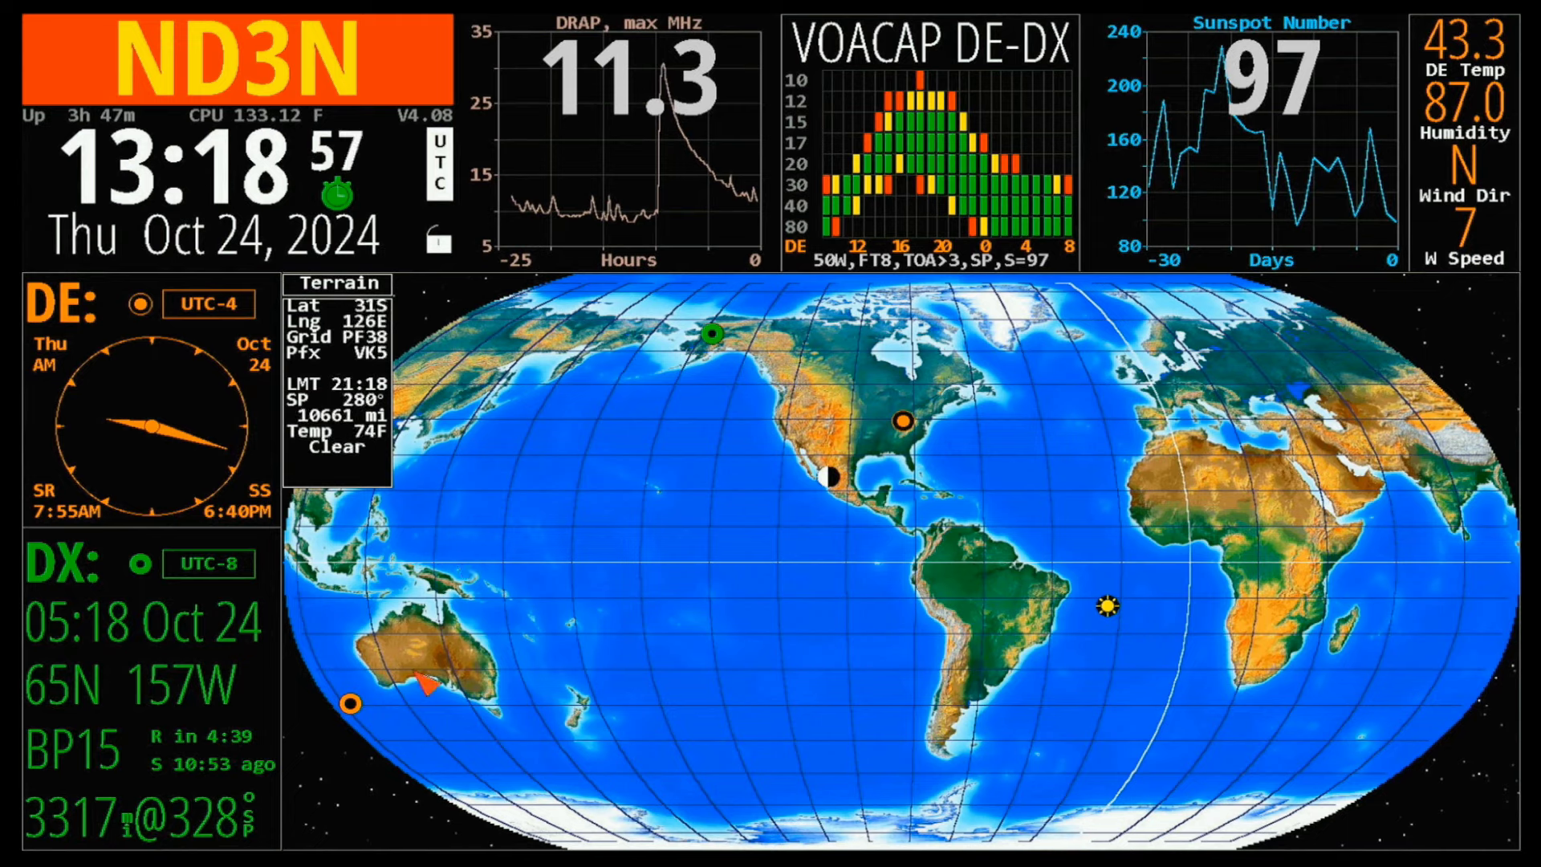
Step: Turn on the RSS news ticker with the Terrain map back in Mercator projection
click(339, 283)
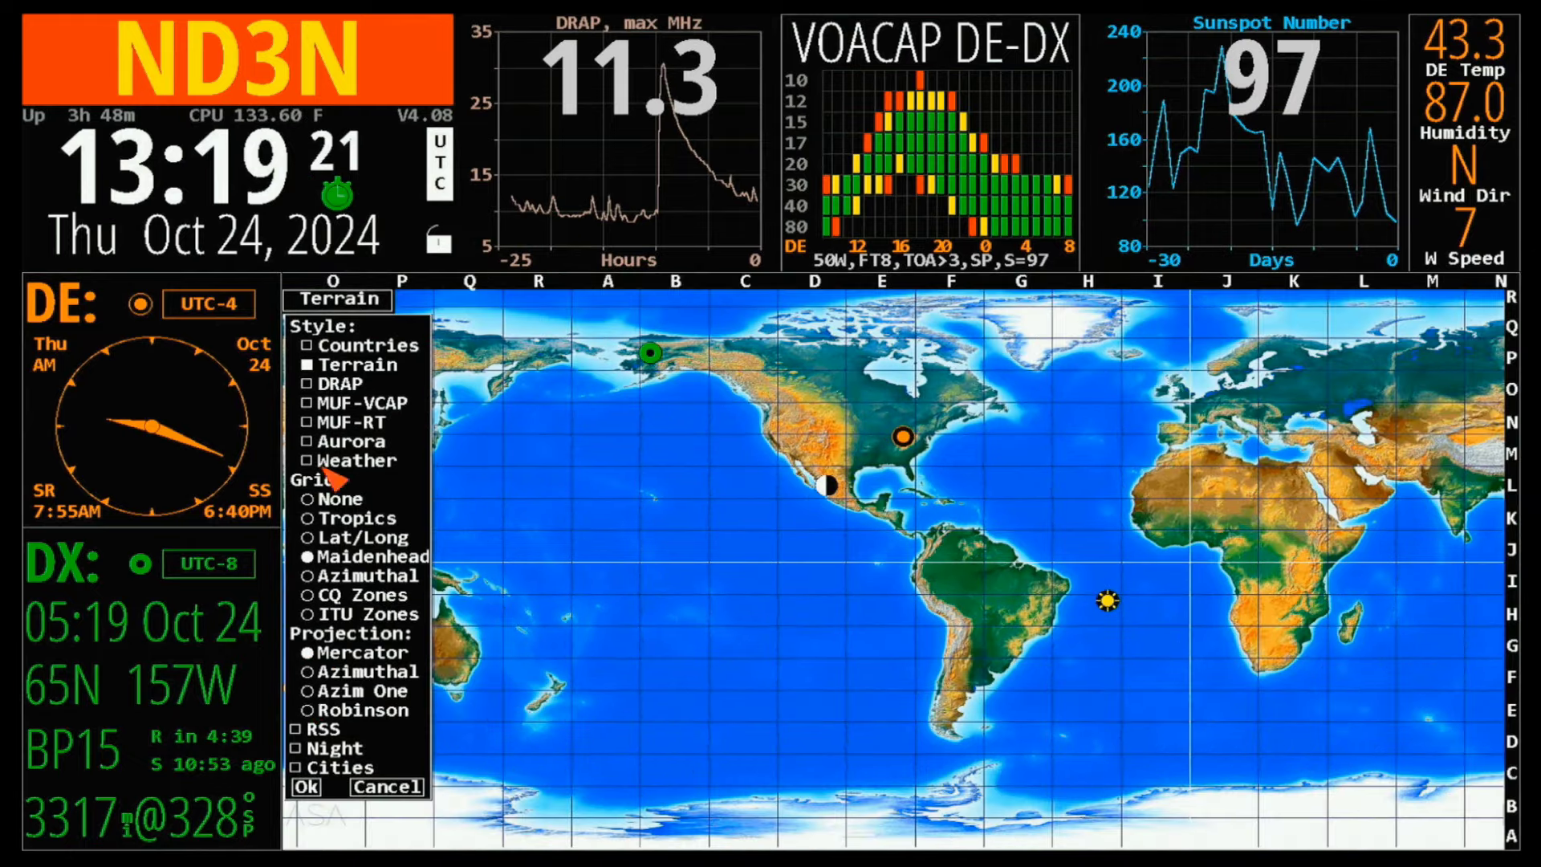
click(297, 730)
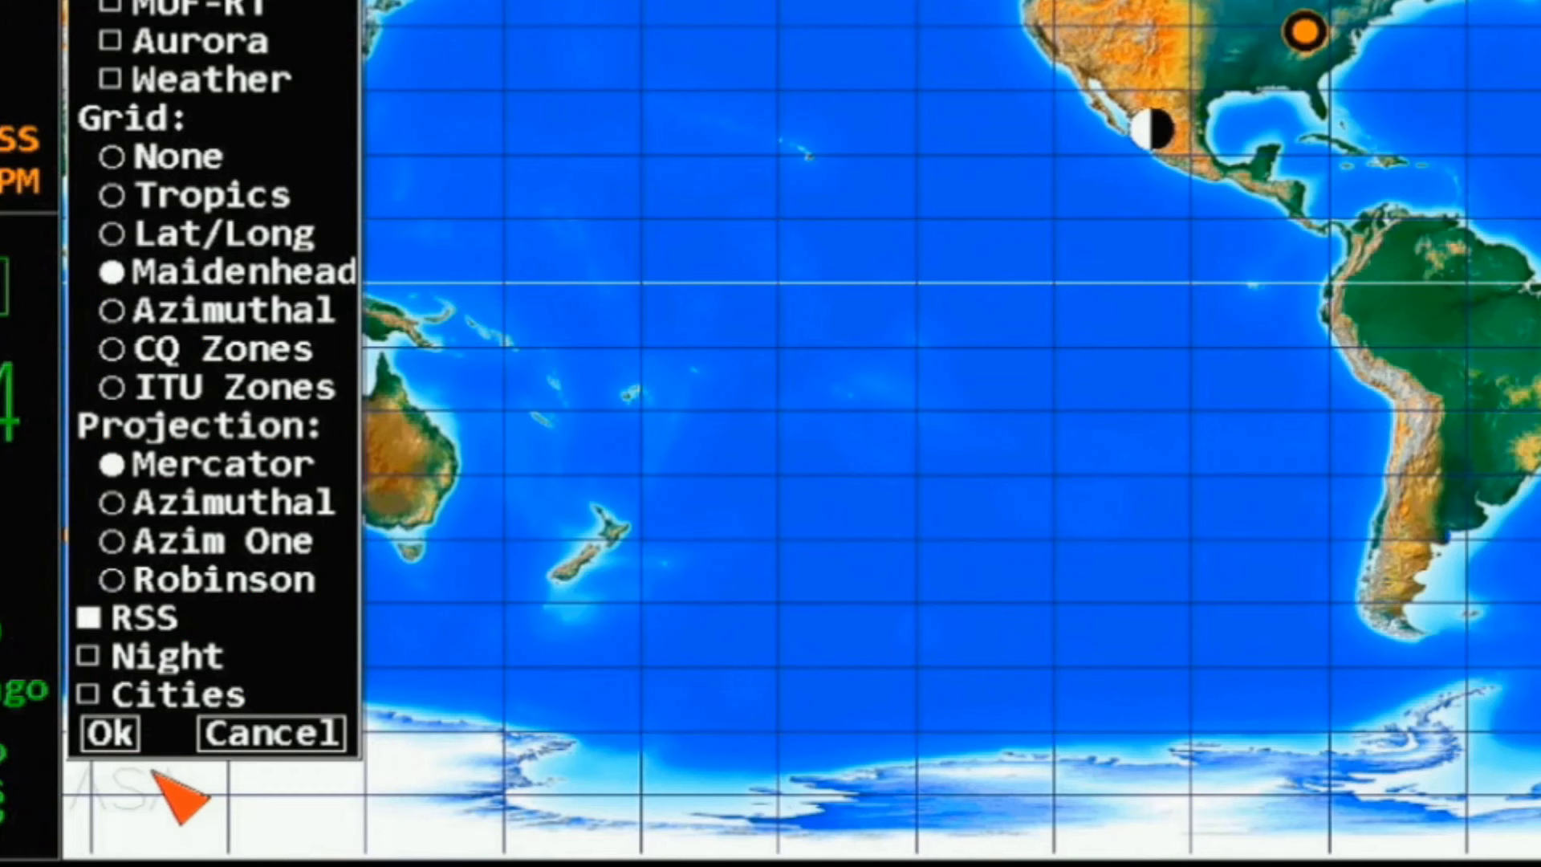
click(110, 734)
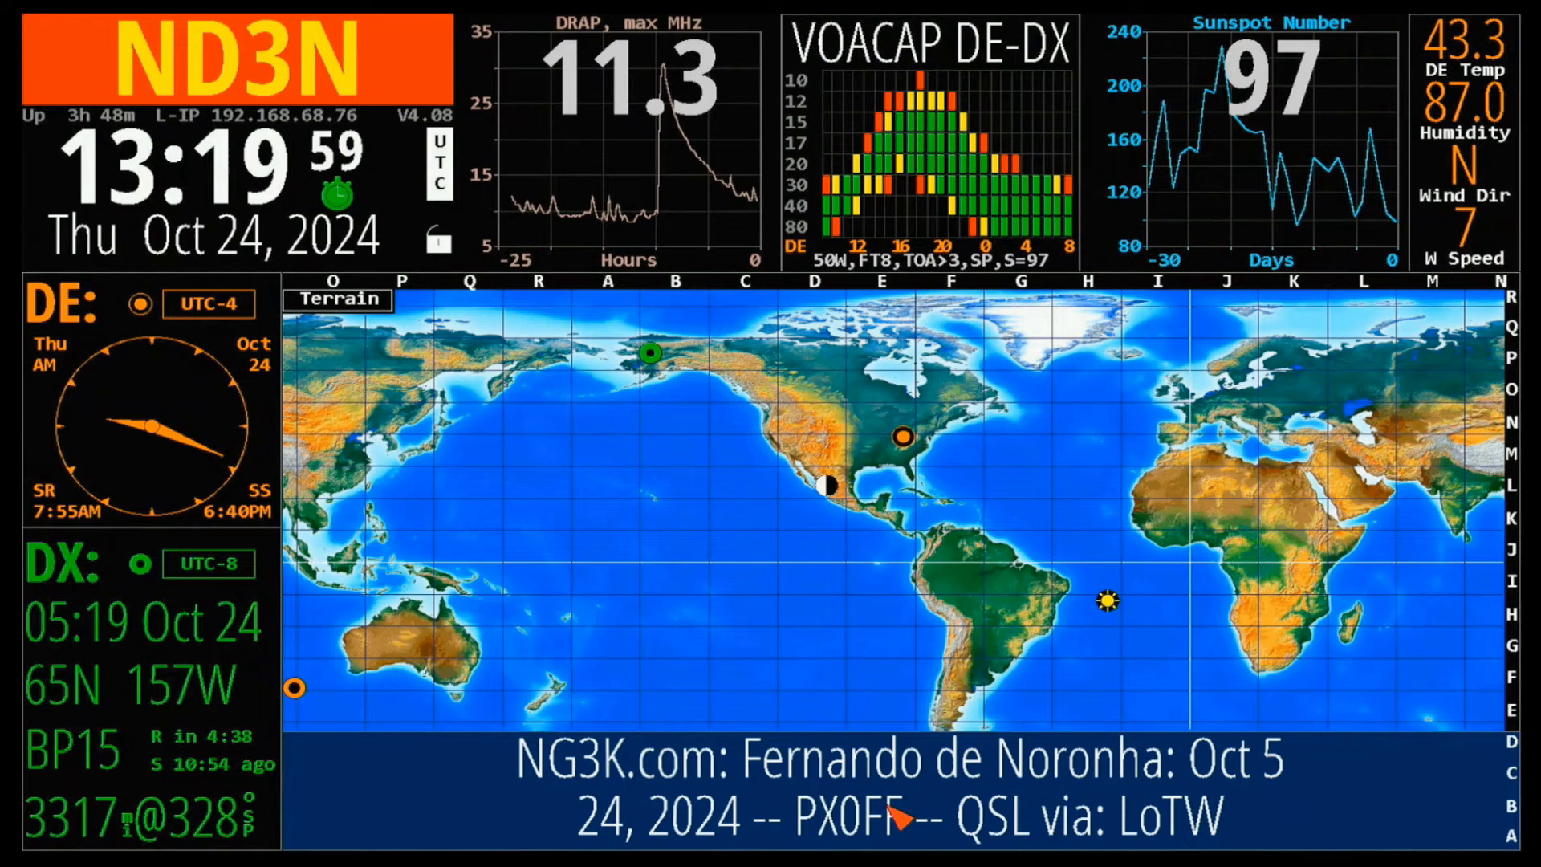
Step: Enable Night shading on the Mercator Terrain map
click(340, 299)
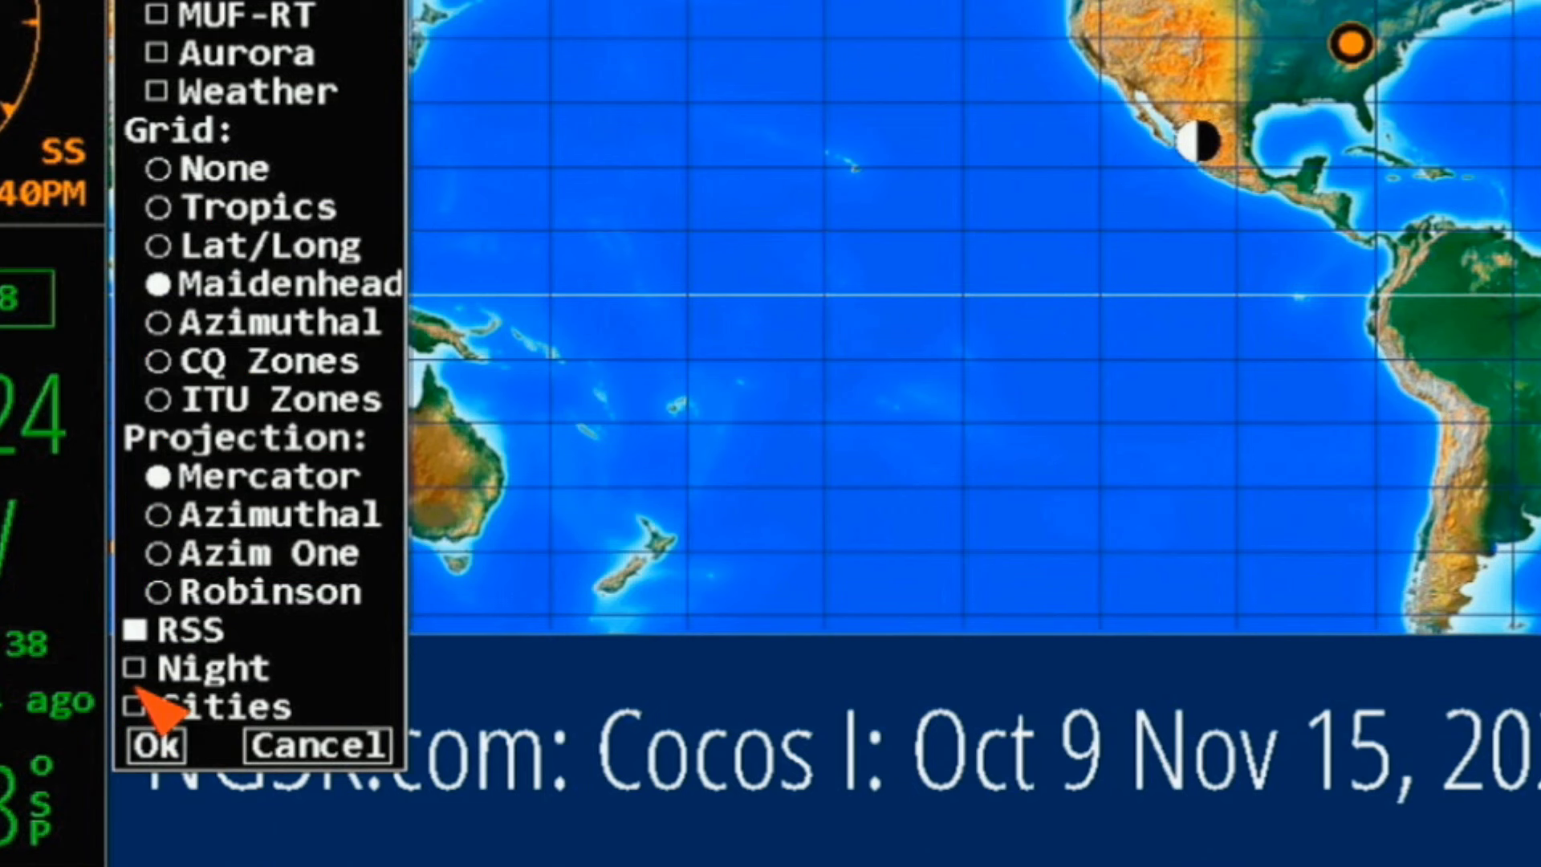
click(134, 669)
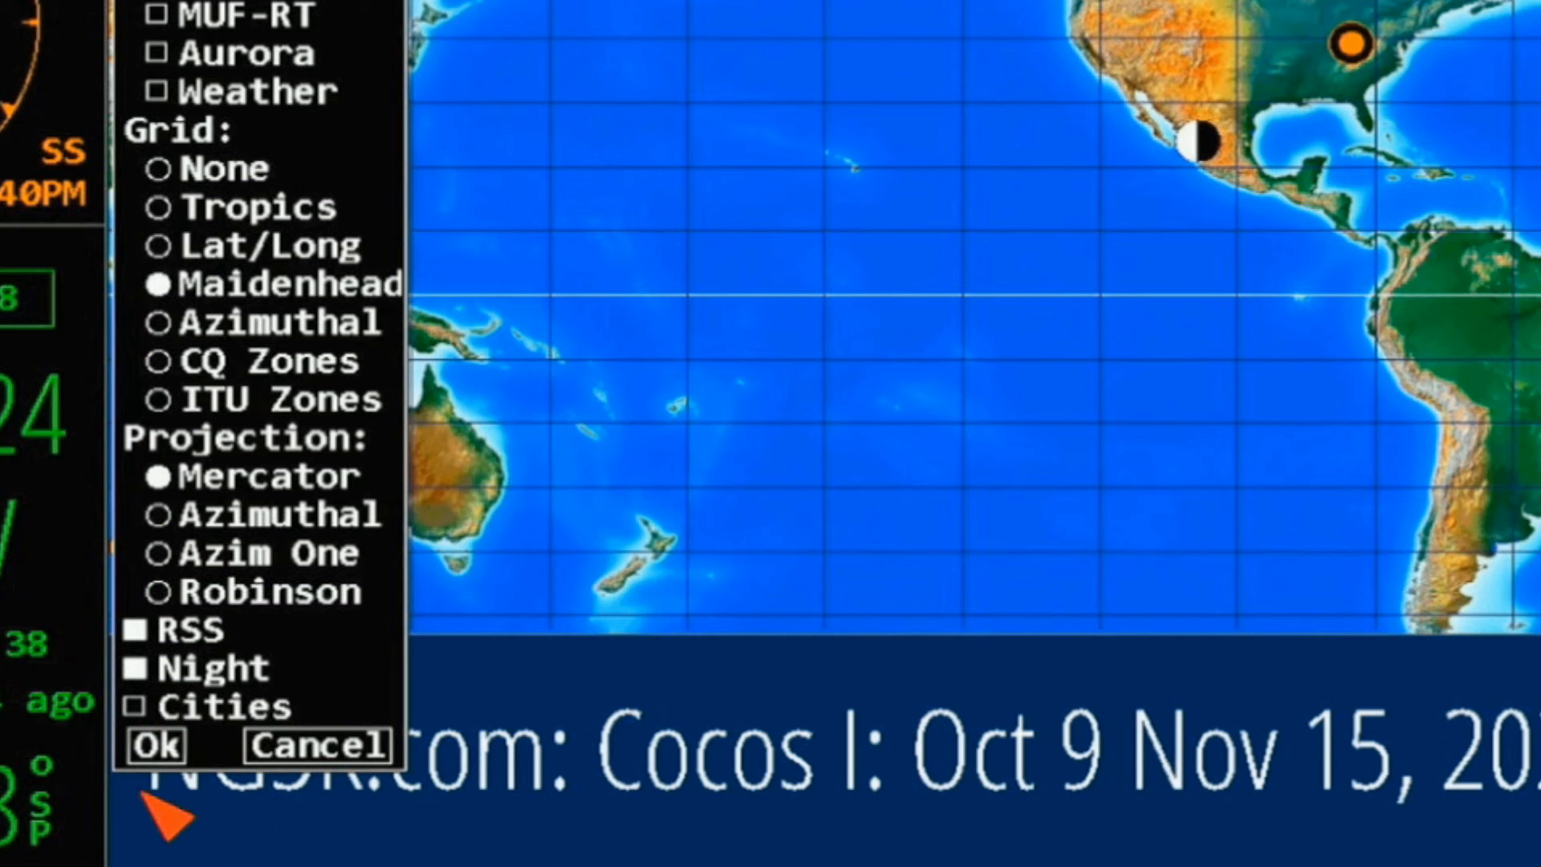
click(156, 747)
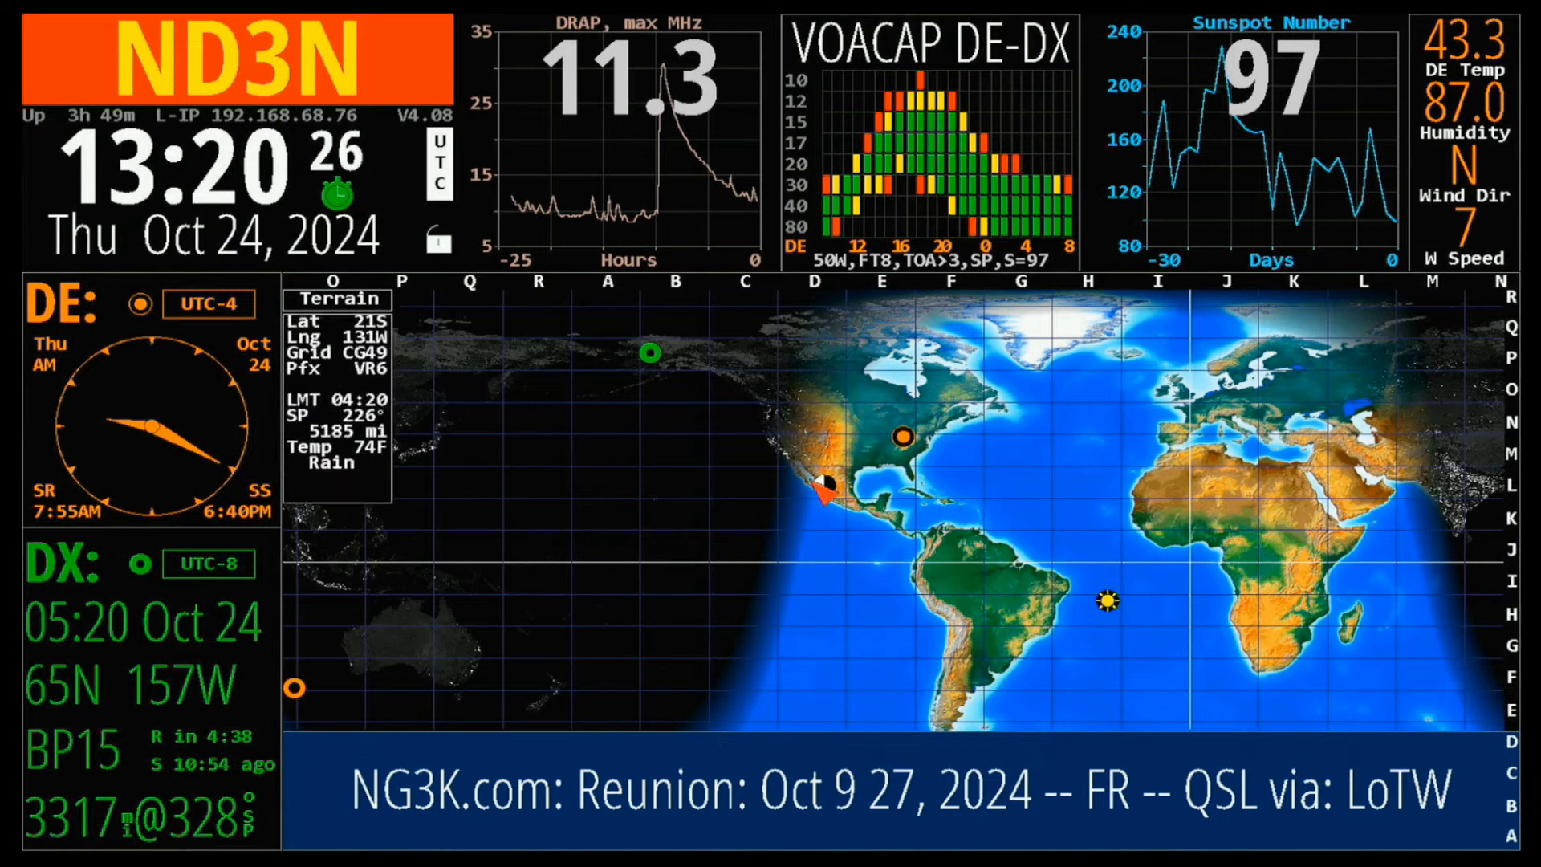
Step: Turn off Night shading and the RSS ticker and turn on Cities in the Terrain options
click(338, 299)
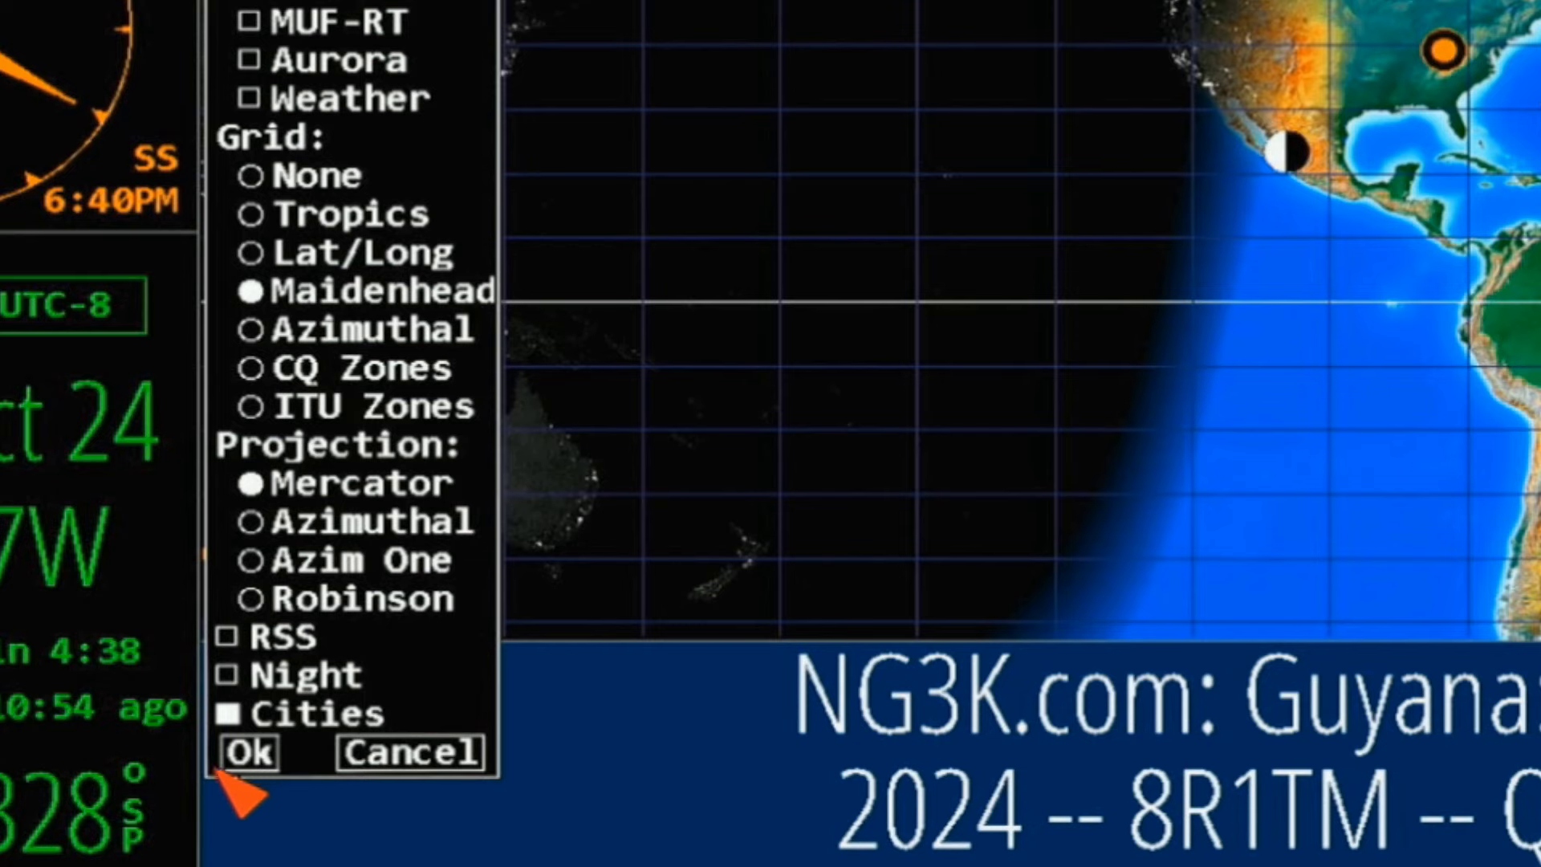
click(245, 759)
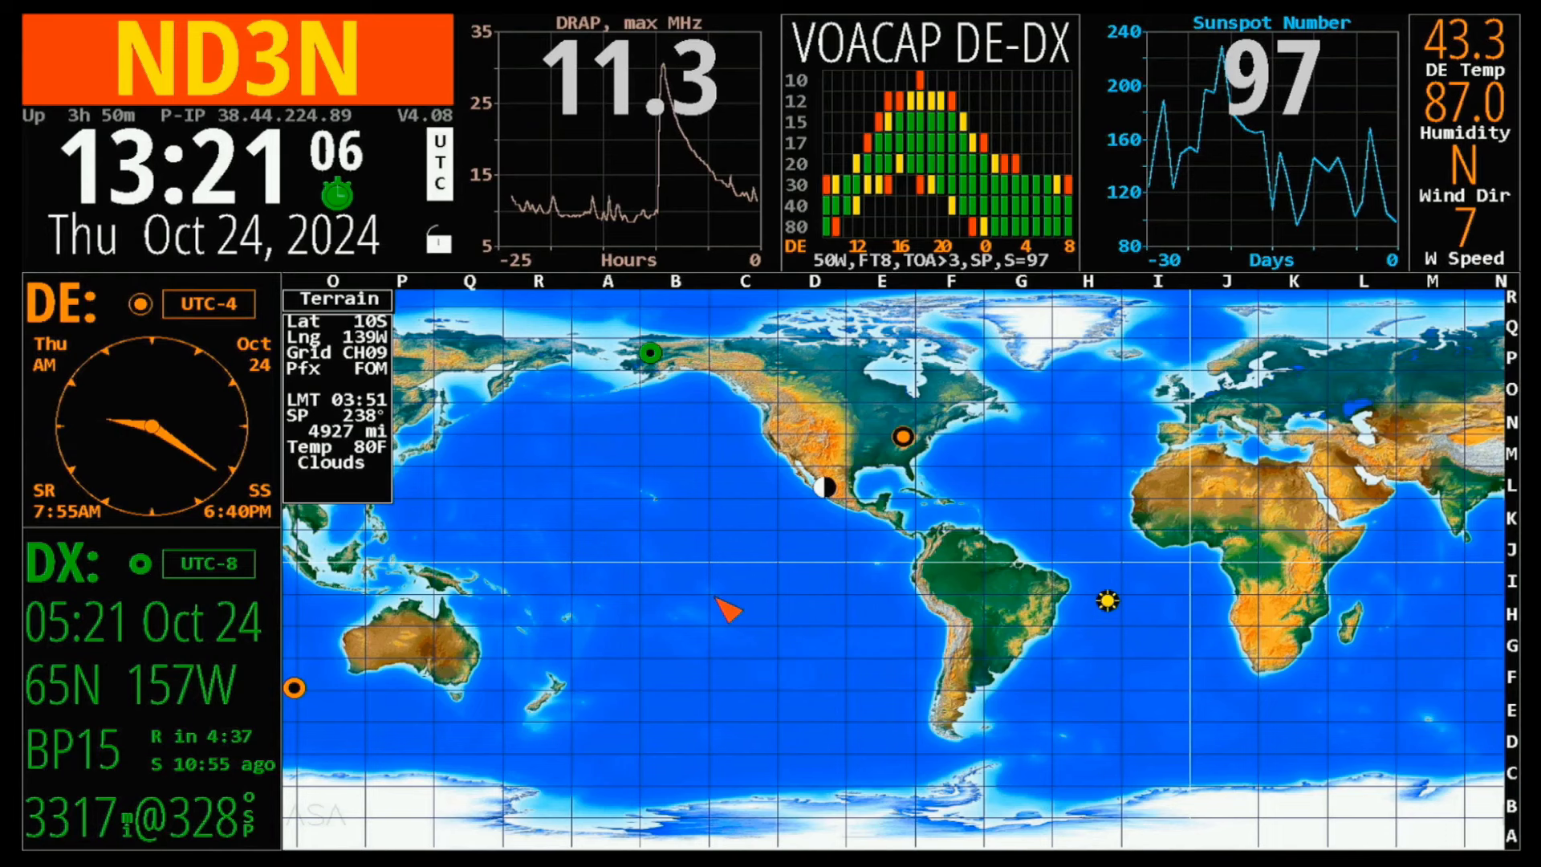